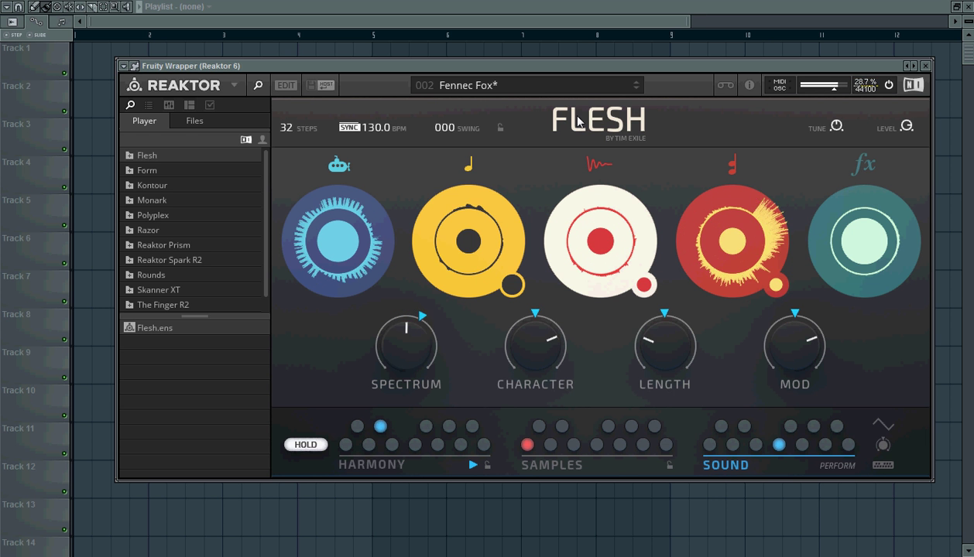
Audition the Flesh snapshots in order from 003 Trommelsalat to 006 Diving Deeper.
{"action": "left_click", "coordinate": [636, 89]}
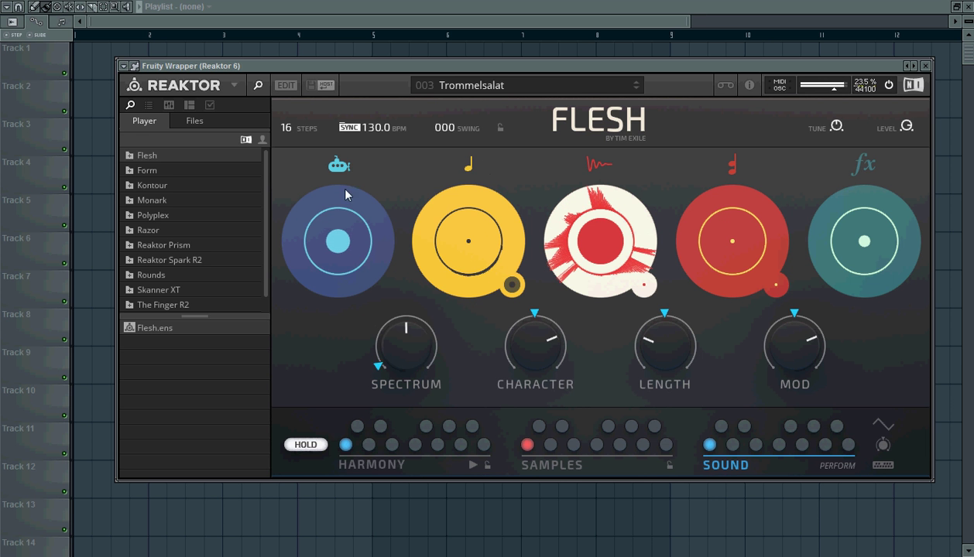
{"action": "left_click", "coordinate": [636, 88]}
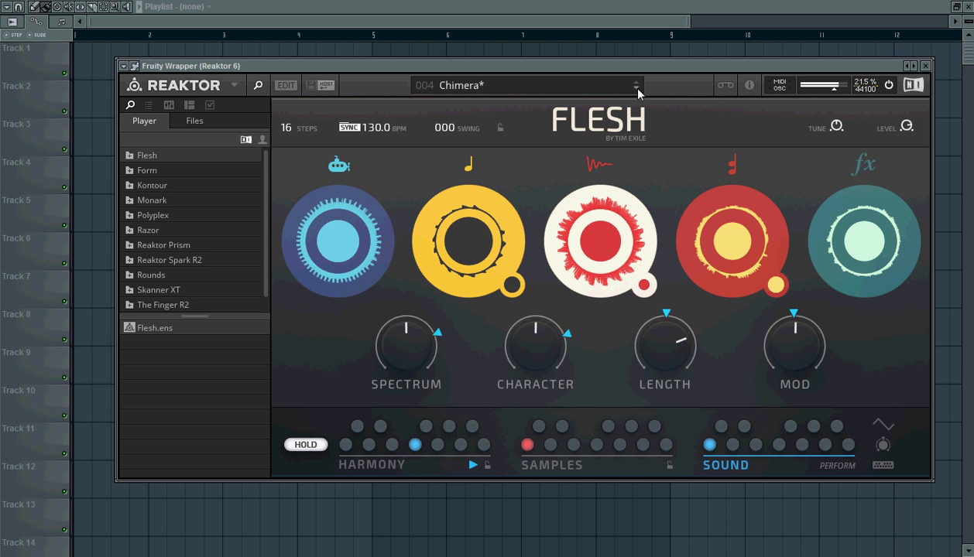
{"action": "left_click", "coordinate": [636, 88]}
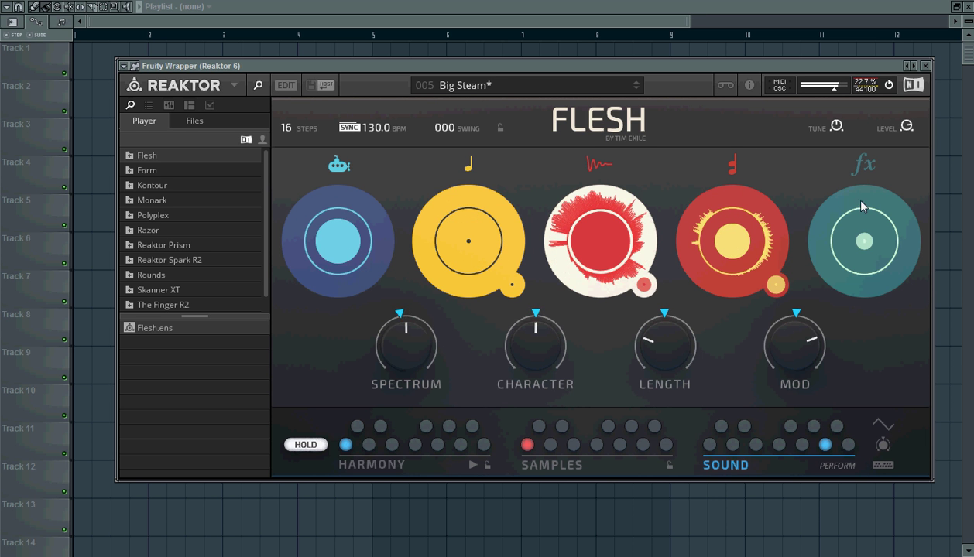
{"action": "left_click", "coordinate": [635, 88]}
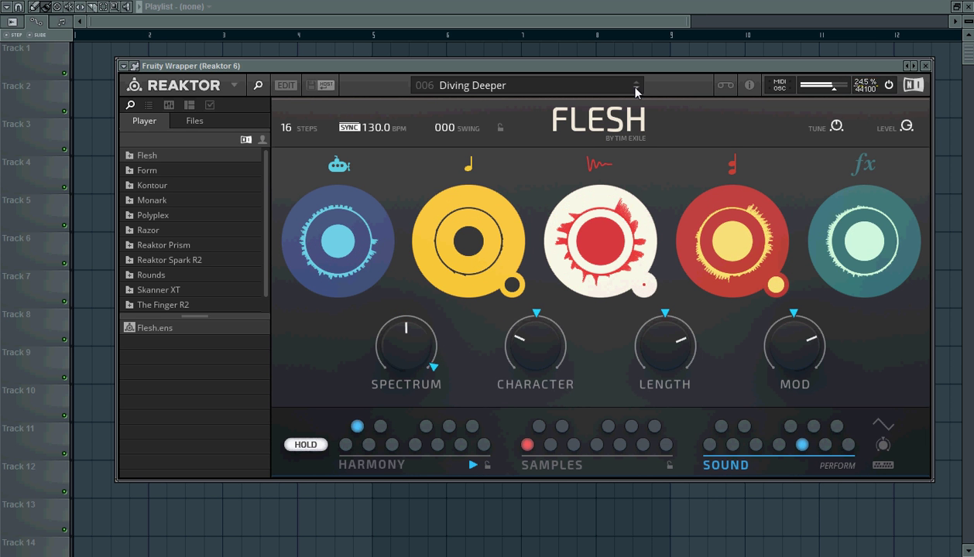
View the Samples and Harmony pages of Diving Deeper, trying the second lower-row harmony slot, and return to the Sound page.
{"action": "left_click", "coordinate": [550, 464]}
{"action": "left_click", "coordinate": [369, 445]}
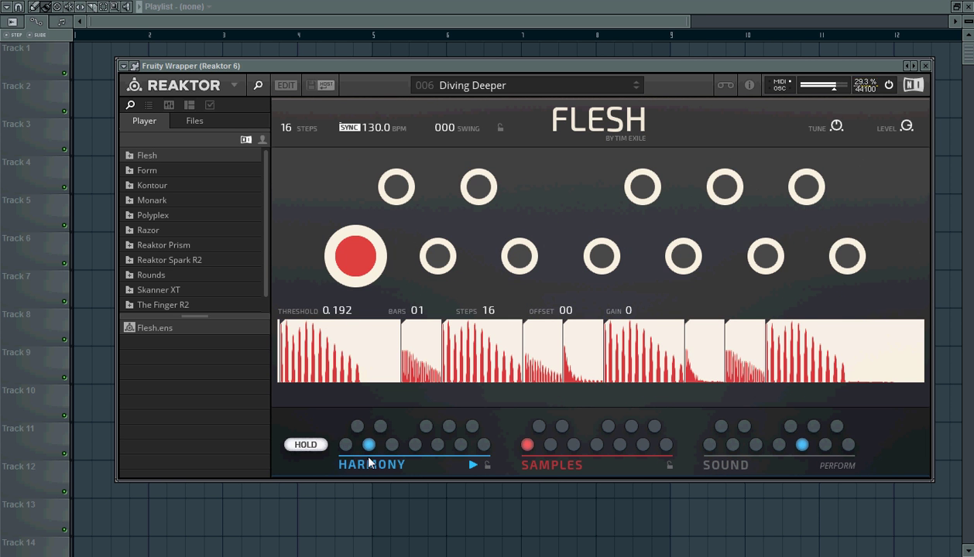
{"action": "left_click", "coordinate": [369, 464]}
{"action": "left_click", "coordinate": [718, 466]}
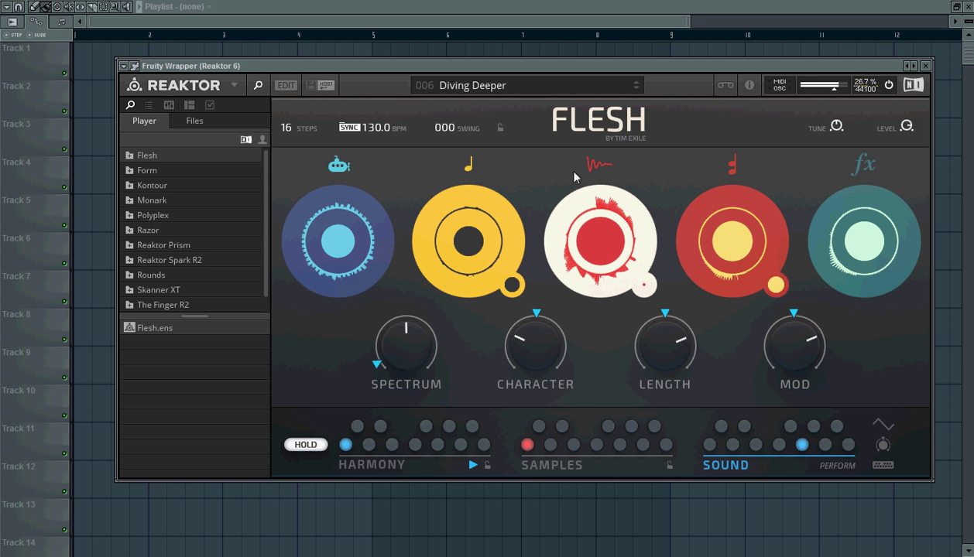
Audition the snapshots in order from 007 Polyplextor to 014 Violet Skies.
{"action": "left_click", "coordinate": [634, 88]}
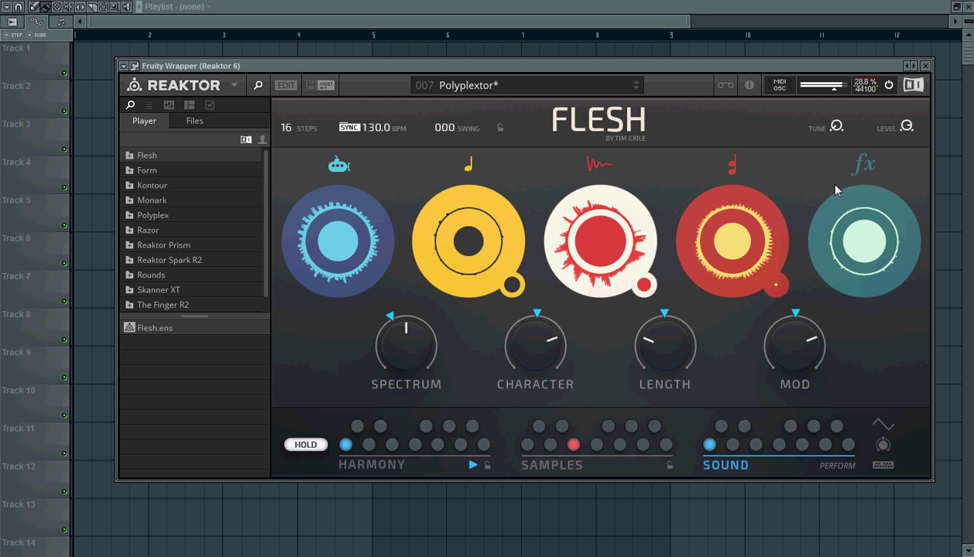
{"action": "left_click", "coordinate": [636, 90]}
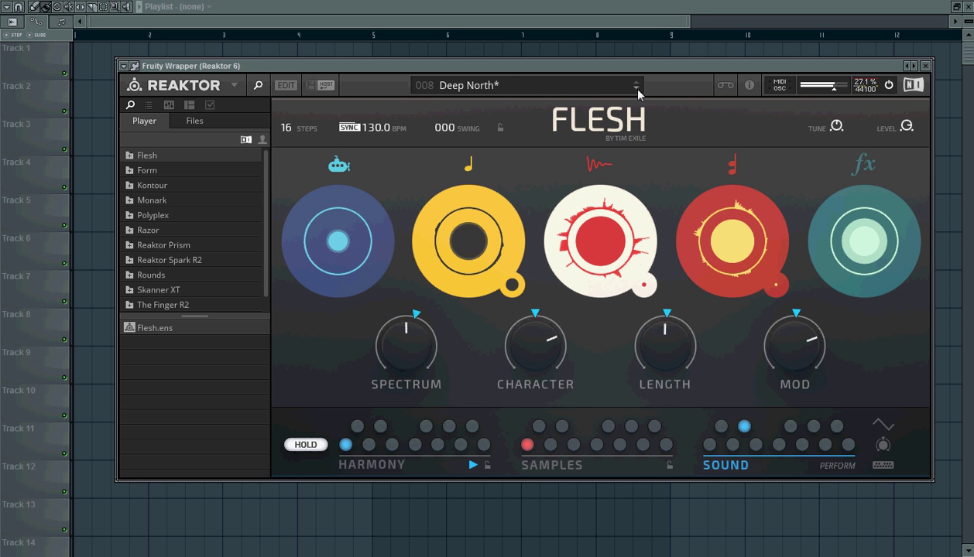
{"action": "left_click", "coordinate": [636, 89]}
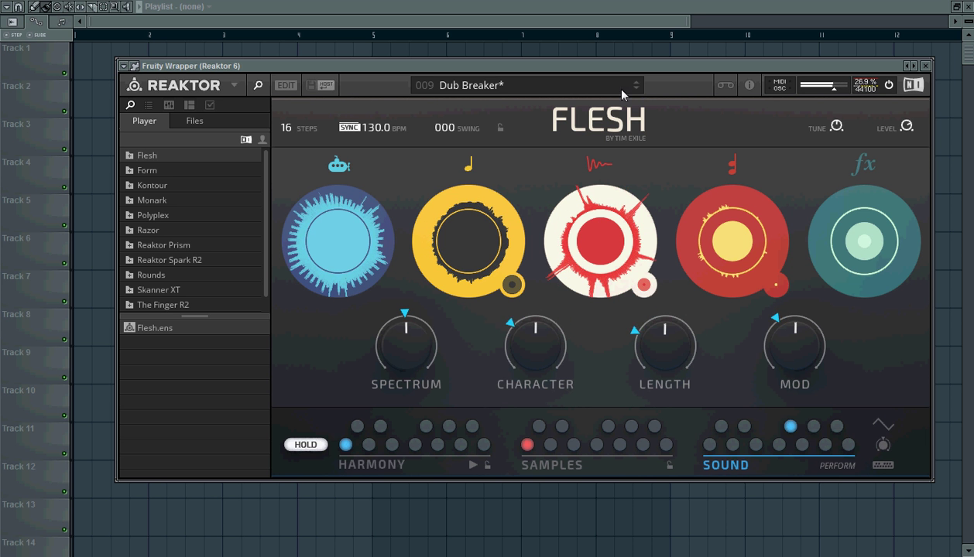
{"action": "left_click", "coordinate": [636, 88]}
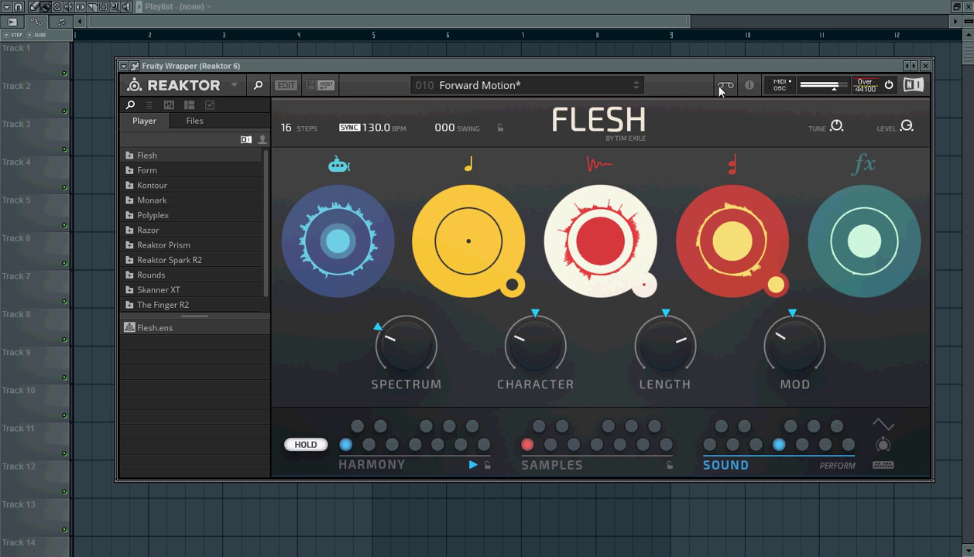
{"action": "left_click", "coordinate": [637, 88]}
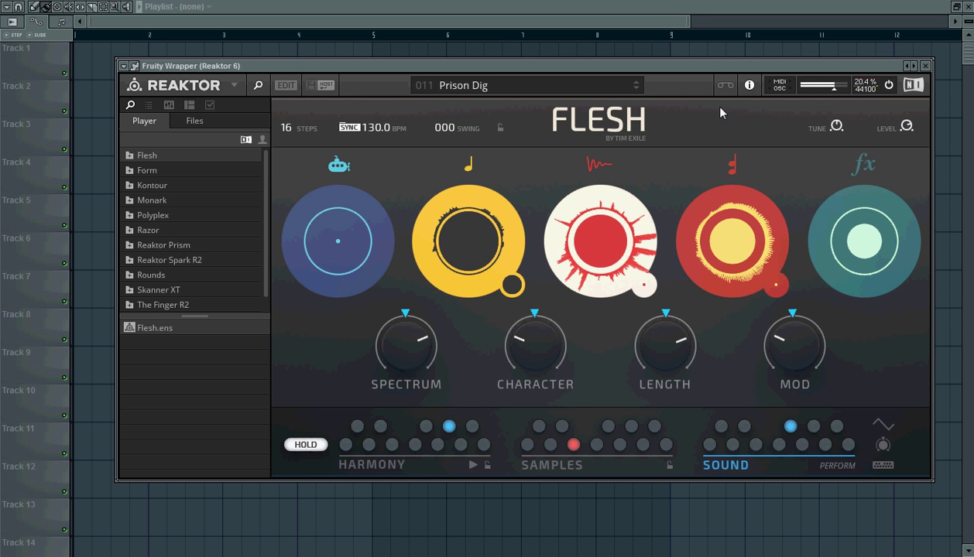
{"action": "left_click", "coordinate": [637, 88]}
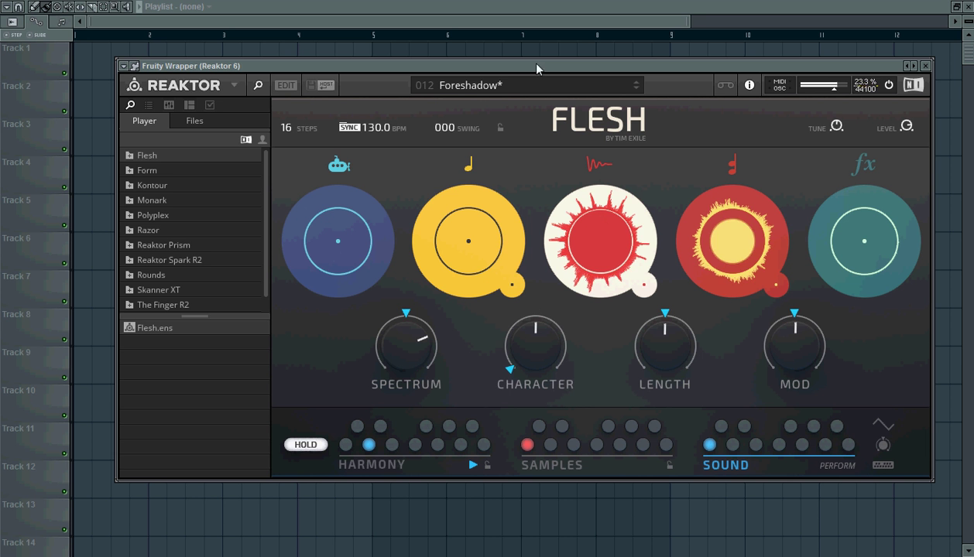
{"action": "left_click", "coordinate": [636, 88]}
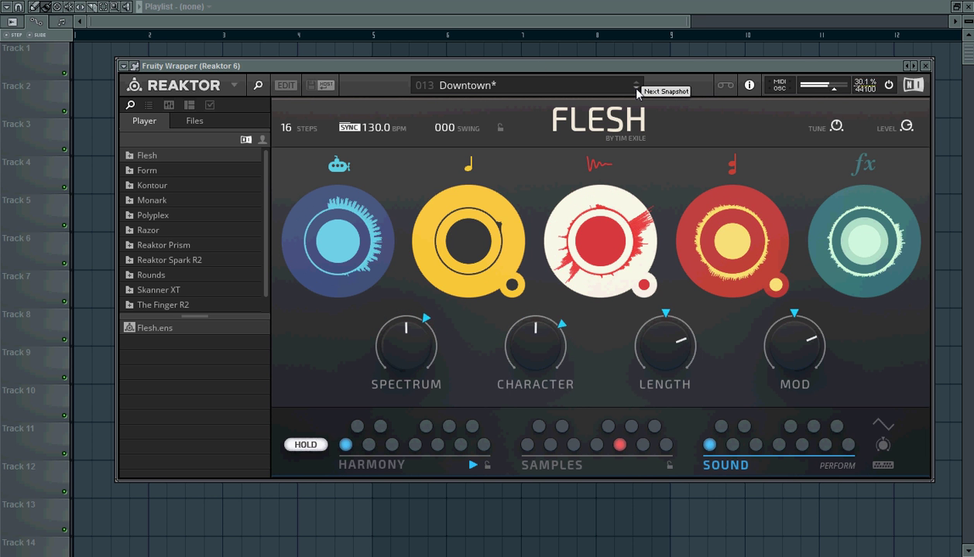
{"action": "left_click", "coordinate": [636, 89]}
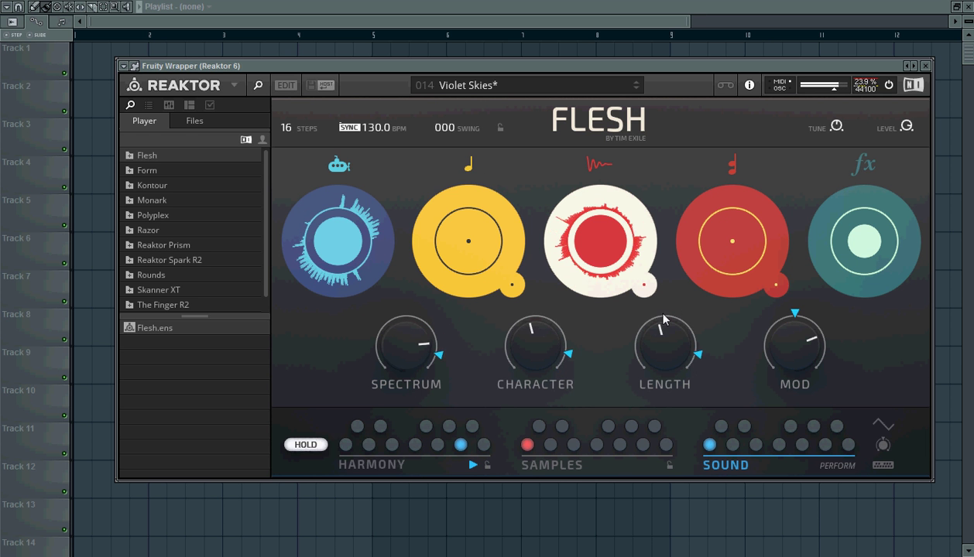
Set the Length macro to maximum and Mod to minimum, and lower Character to about its midpoint on Violet Skies.
{"action": "left_click_drag", "start_coordinate": [663, 313], "coordinate": [674, 272]}
{"action": "left_click_drag", "start_coordinate": [790, 327], "coordinate": [774, 387]}
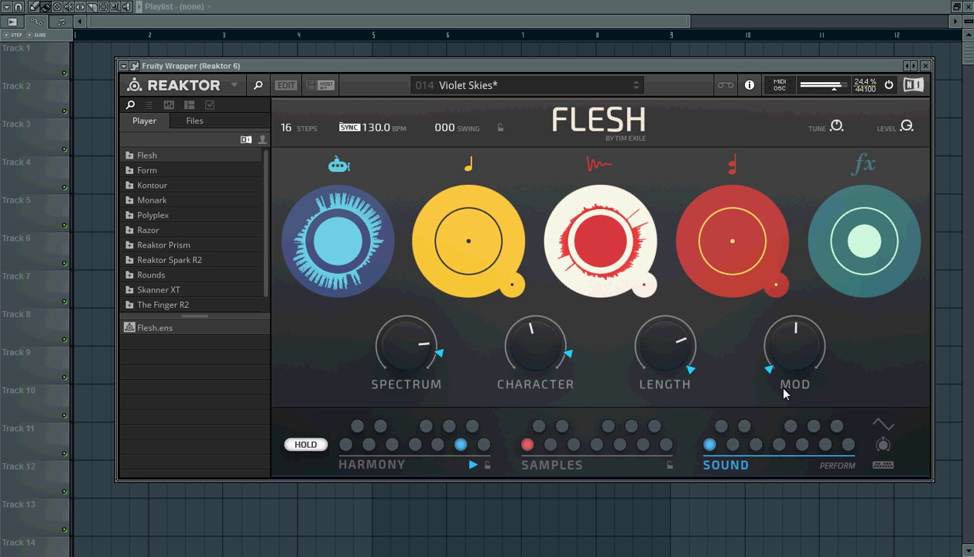
{"action": "left_click_drag", "start_coordinate": [531, 346], "coordinate": [539, 380]}
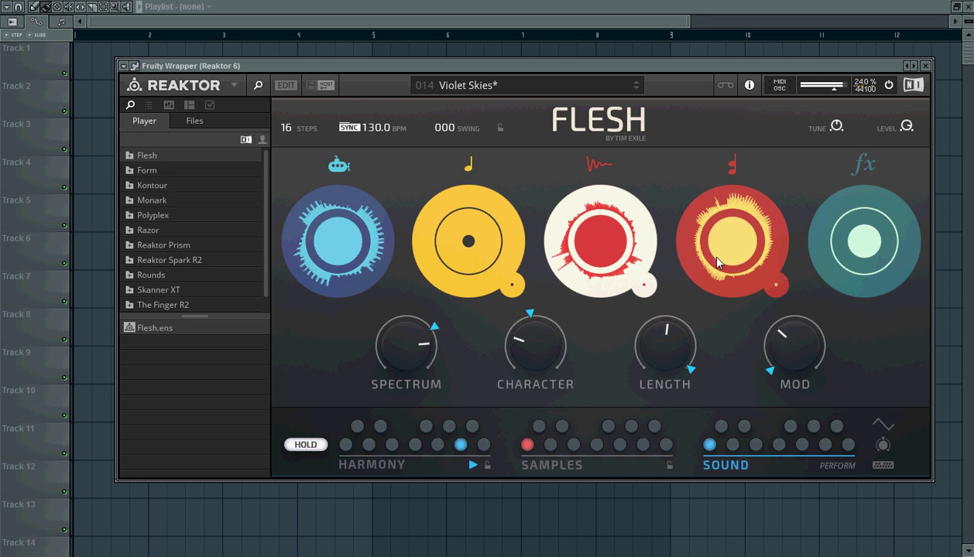
Advance to snapshot 016 Swish Delight and inspect its sampler, poly synth, effects and sub engine settings.
{"action": "left_click", "coordinate": [636, 89]}
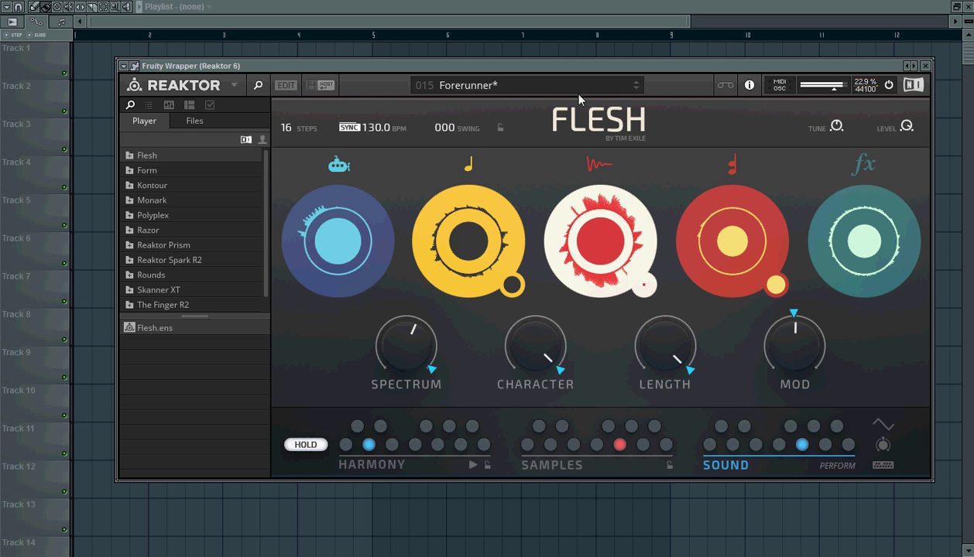
{"action": "left_click", "coordinate": [636, 90]}
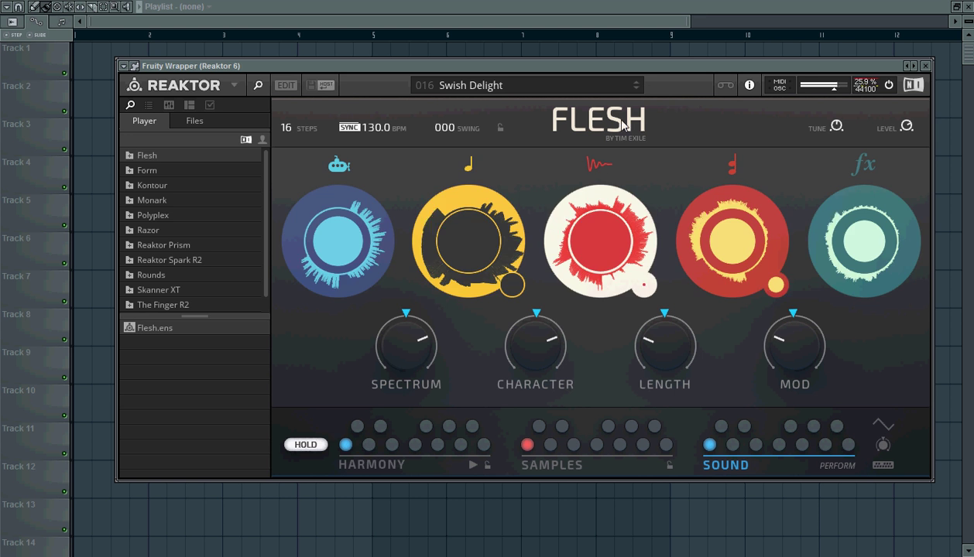
{"action": "left_click", "coordinate": [599, 165]}
{"action": "left_click", "coordinate": [600, 167]}
{"action": "left_click", "coordinate": [732, 165]}
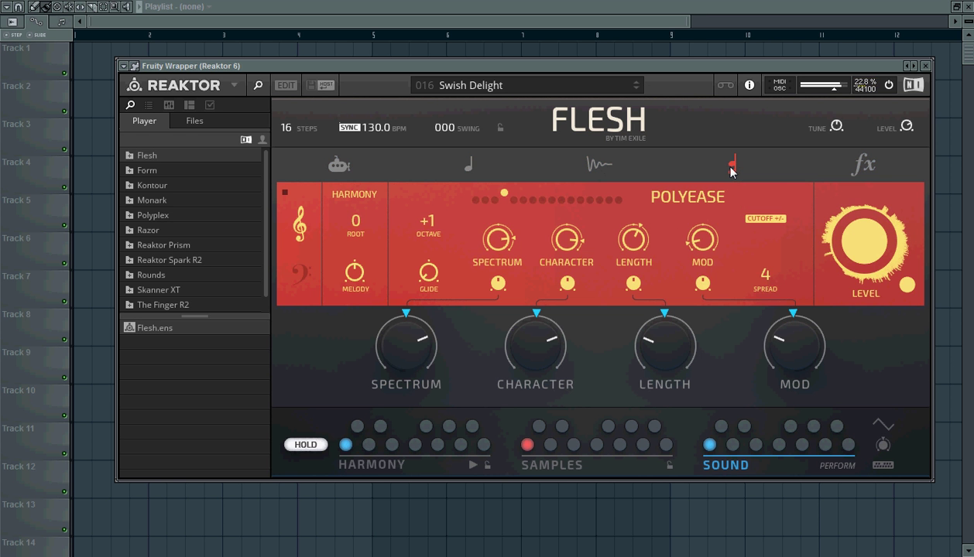
{"action": "left_click", "coordinate": [731, 167]}
{"action": "left_click", "coordinate": [875, 164]}
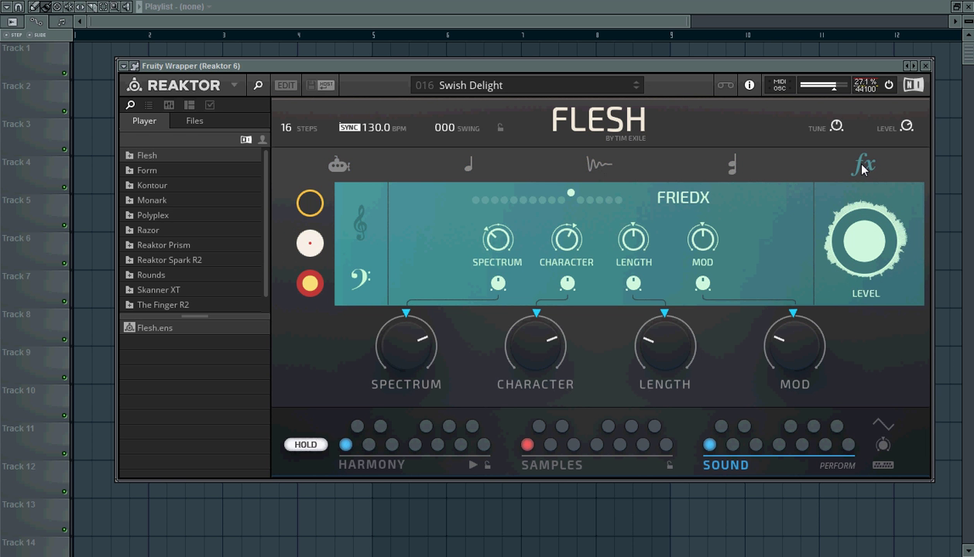
{"action": "left_click", "coordinate": [861, 167]}
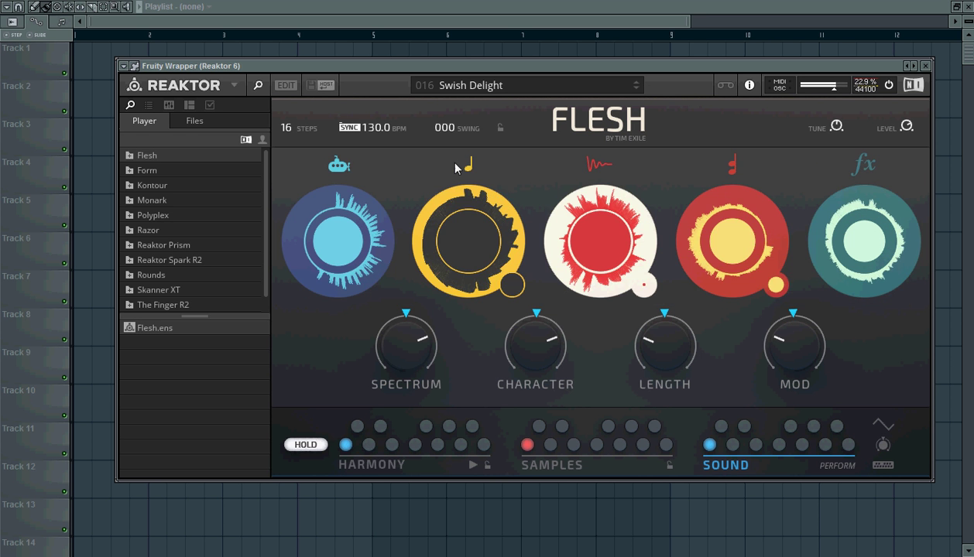
{"action": "left_click", "coordinate": [338, 166]}
{"action": "left_click", "coordinate": [336, 166]}
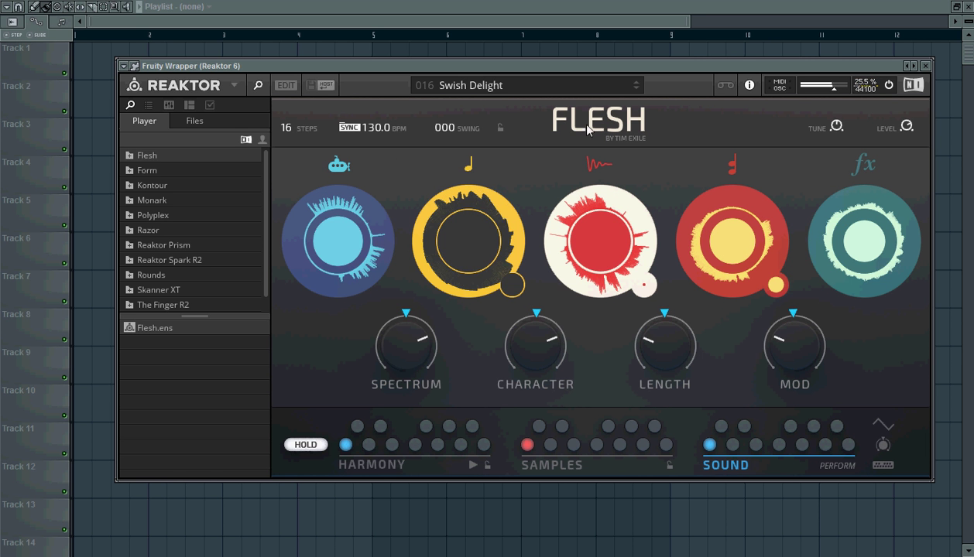
Audition the snapshots in order from 017 Houseworks to 030 Fool Function.
{"action": "left_click", "coordinate": [635, 89]}
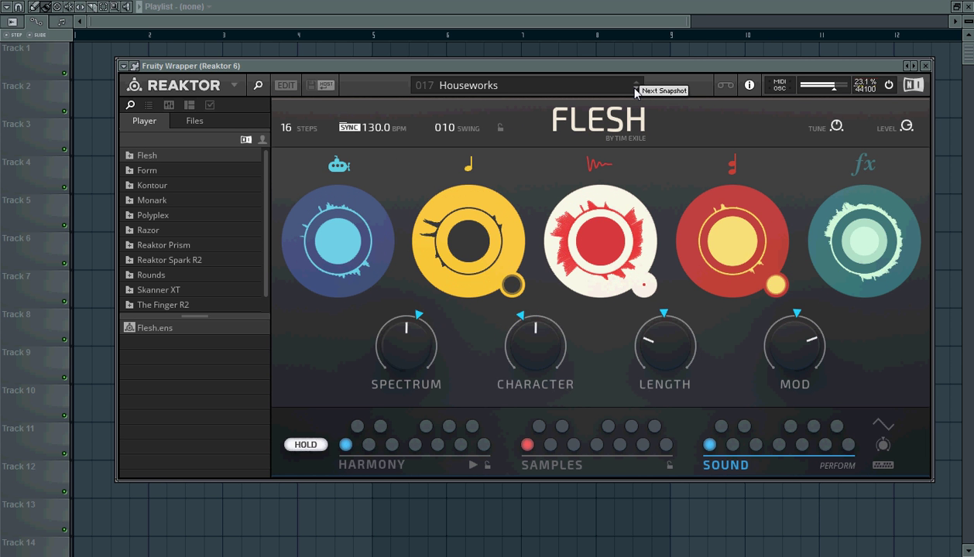
{"action": "left_click", "coordinate": [636, 88]}
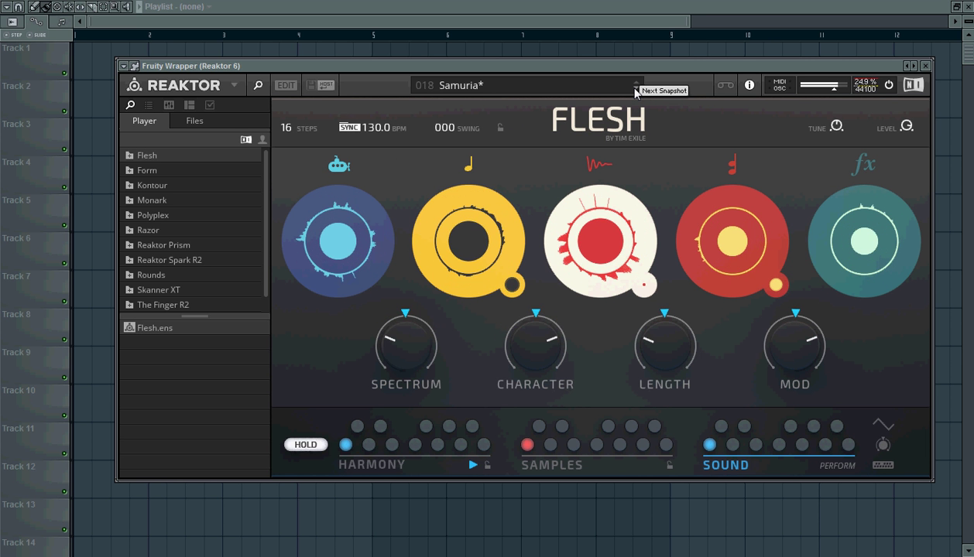
{"action": "left_click", "coordinate": [635, 88]}
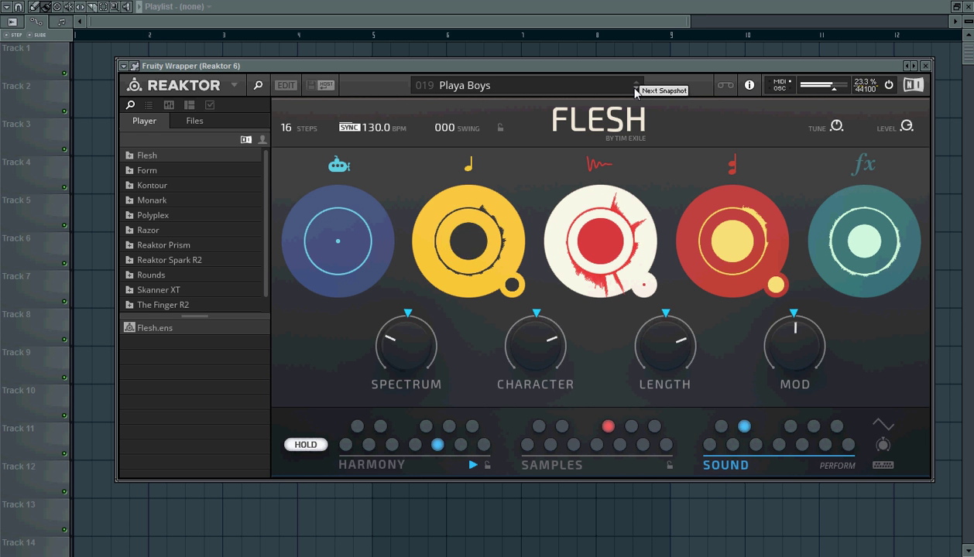
{"action": "left_click", "coordinate": [636, 89]}
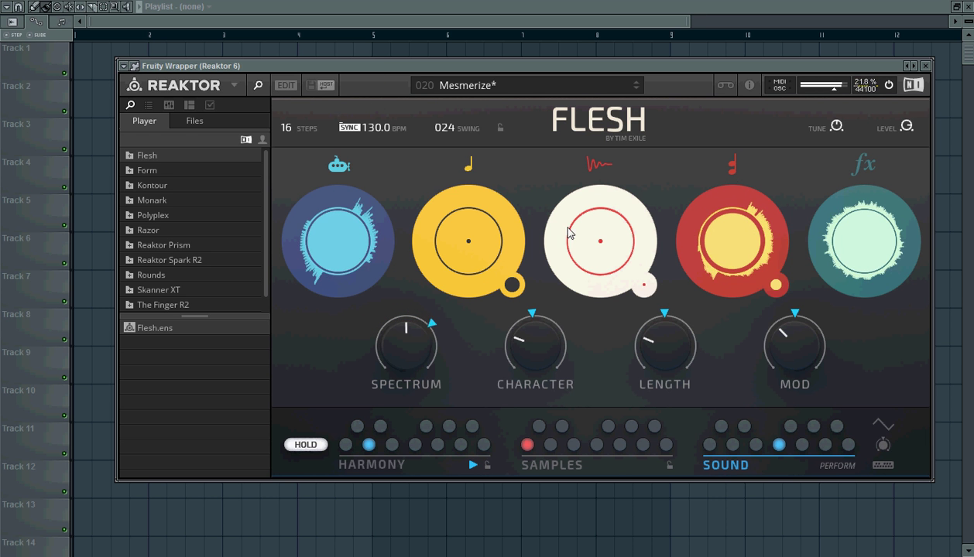
{"action": "left_click", "coordinate": [636, 89]}
{"action": "left_click", "coordinate": [636, 90]}
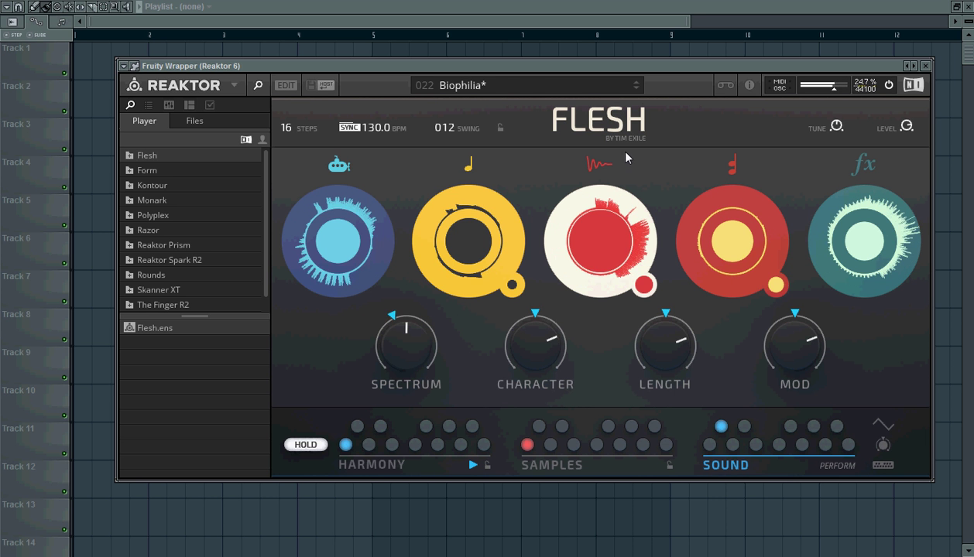
{"action": "left_click", "coordinate": [636, 89]}
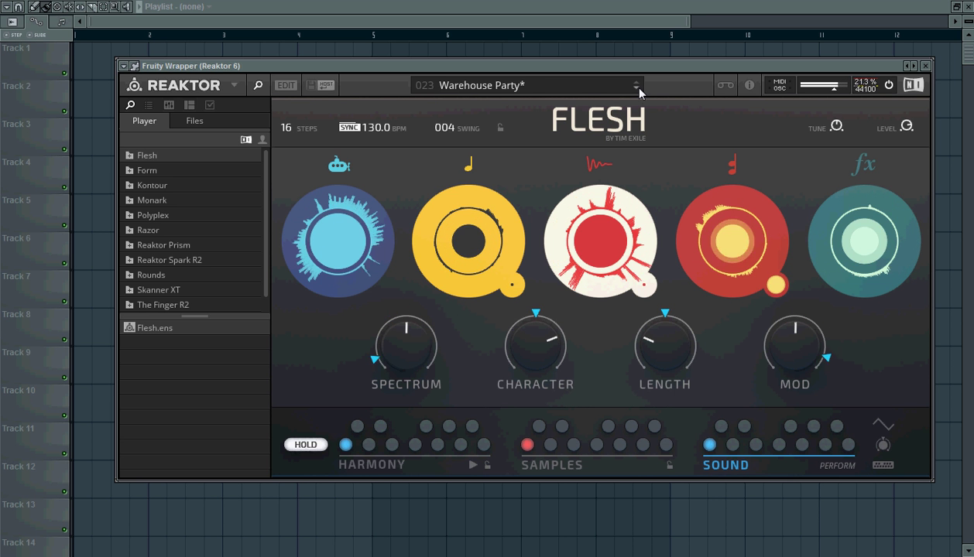
{"action": "left_click", "coordinate": [637, 89]}
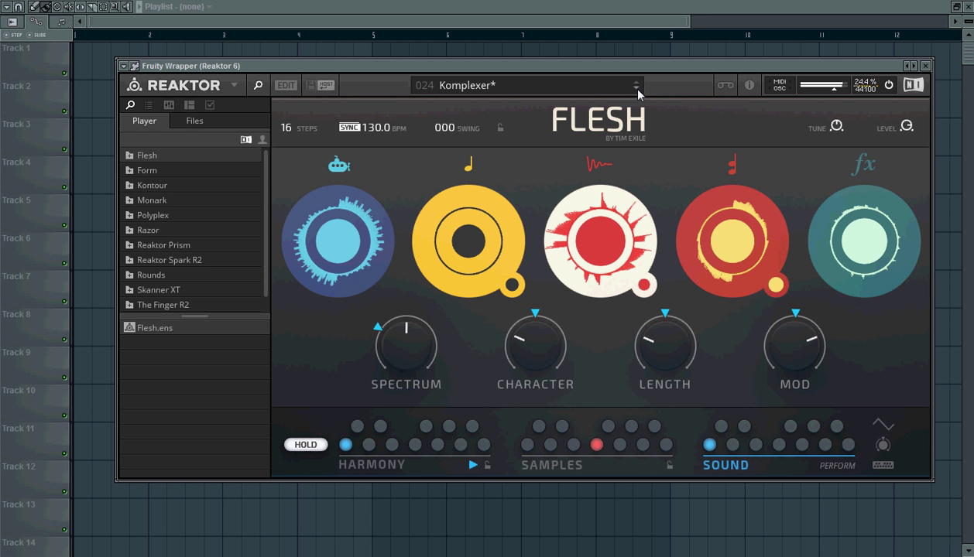
{"action": "left_click", "coordinate": [637, 89]}
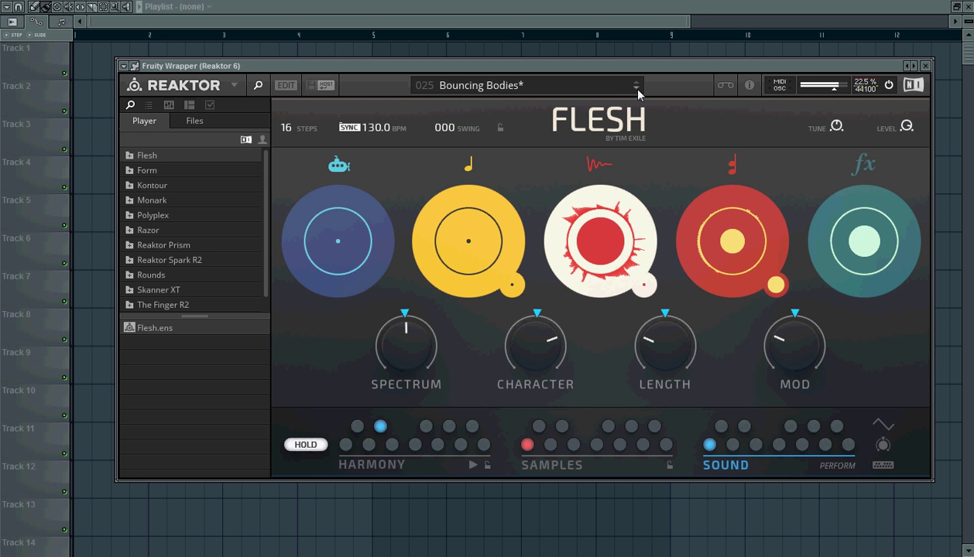
{"action": "left_click", "coordinate": [637, 89]}
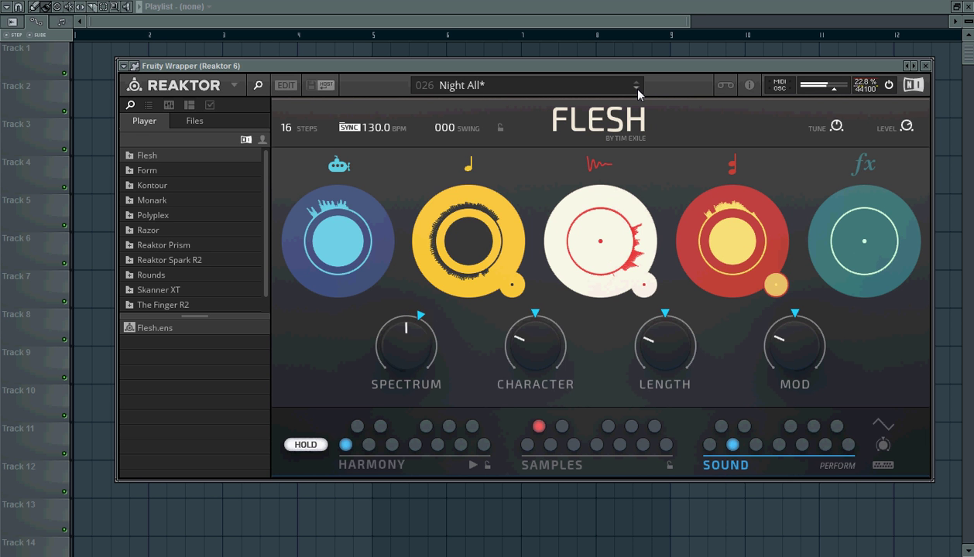
{"action": "left_click", "coordinate": [636, 89]}
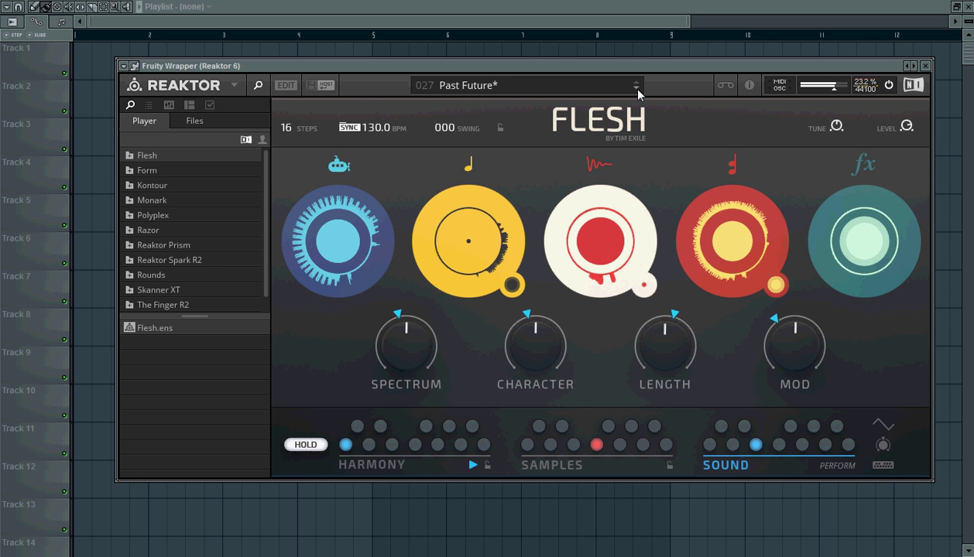
{"action": "left_click", "coordinate": [636, 89]}
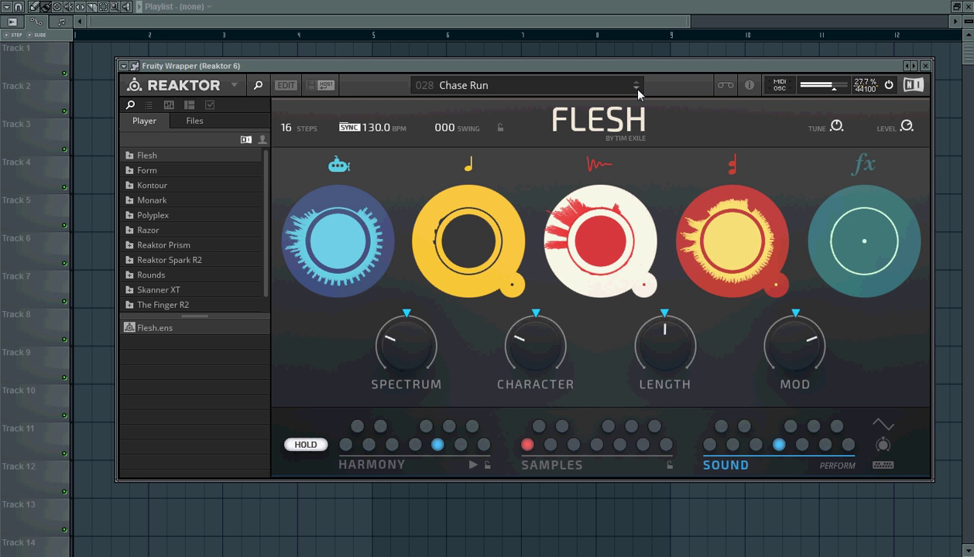
{"action": "left_click", "coordinate": [637, 89]}
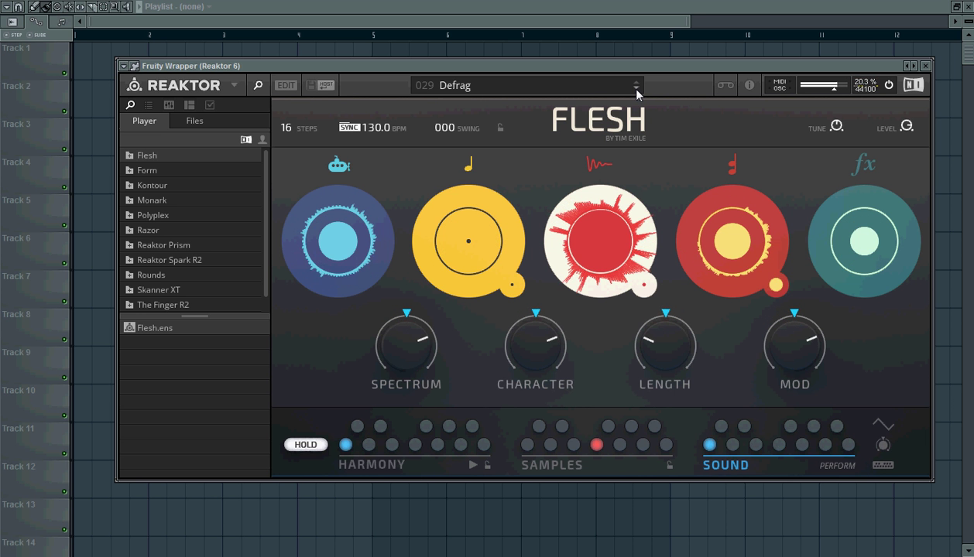
{"action": "left_click", "coordinate": [637, 89]}
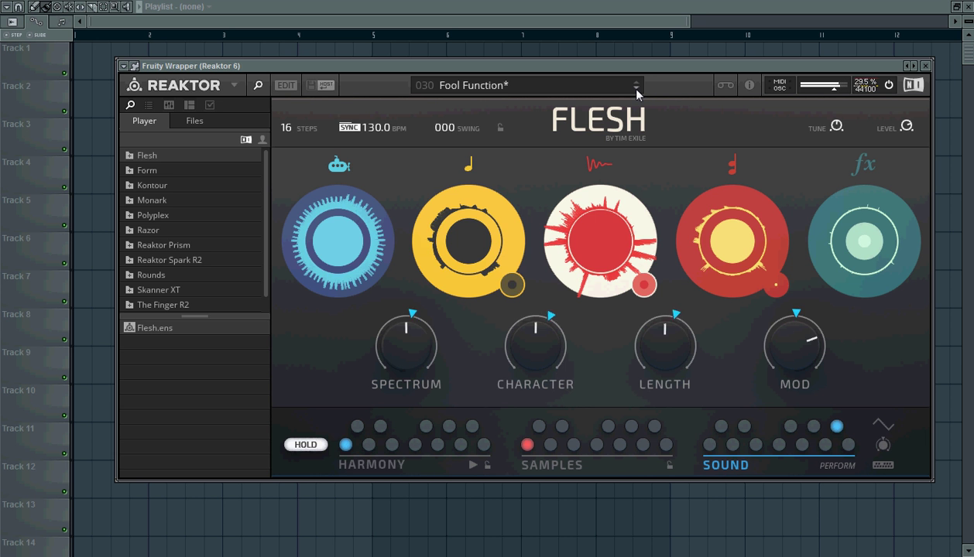
Audition the Multitrack snapshots in order from 031 Latest Craze to 041 Zygon.
{"action": "left_click", "coordinate": [636, 89]}
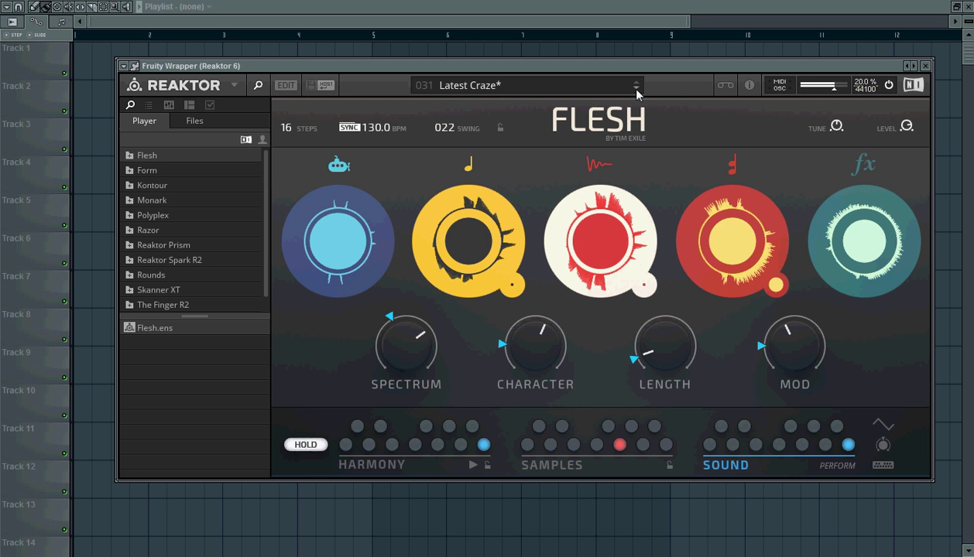
{"action": "left_click", "coordinate": [636, 89]}
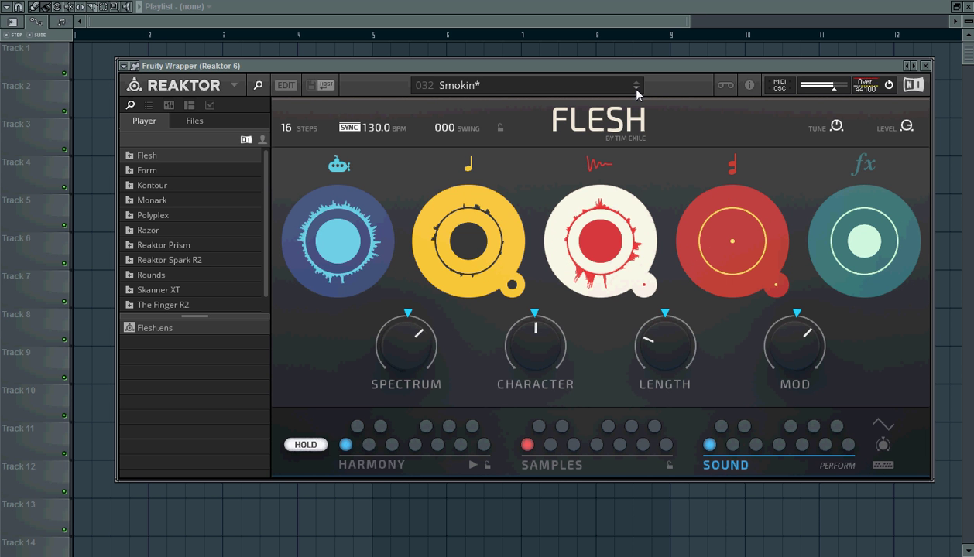
{"action": "left_click", "coordinate": [636, 90]}
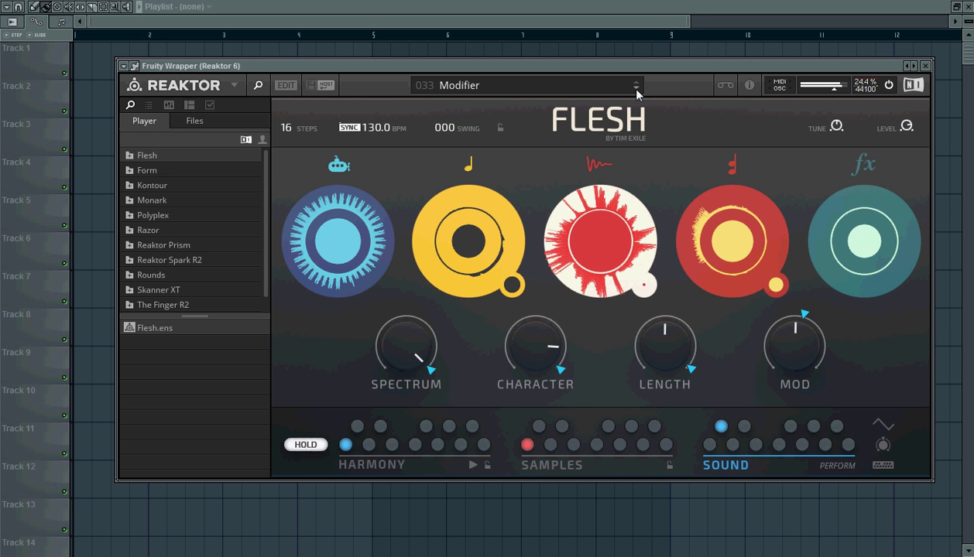
{"action": "left_click", "coordinate": [636, 90]}
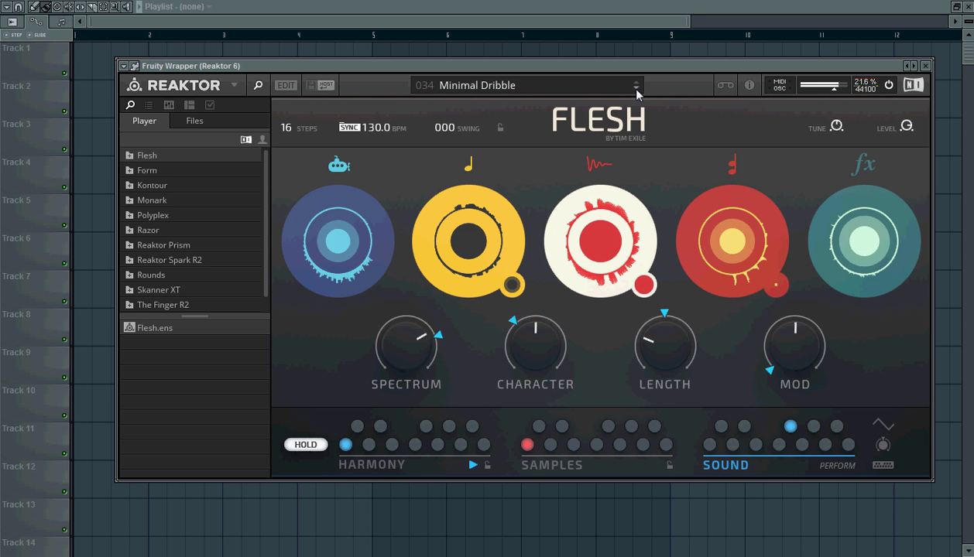
{"action": "left_click", "coordinate": [637, 89]}
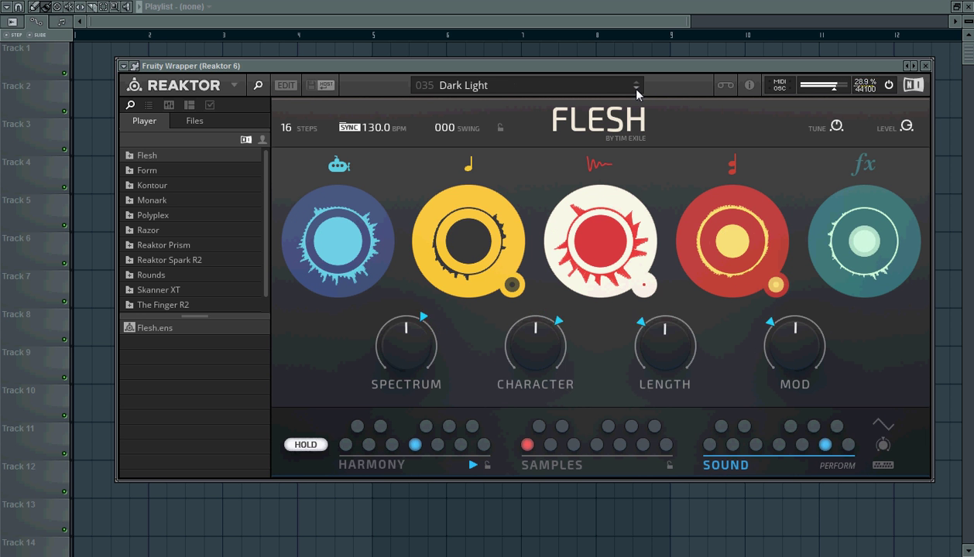
{"action": "left_click", "coordinate": [637, 90]}
{"action": "left_click", "coordinate": [636, 90]}
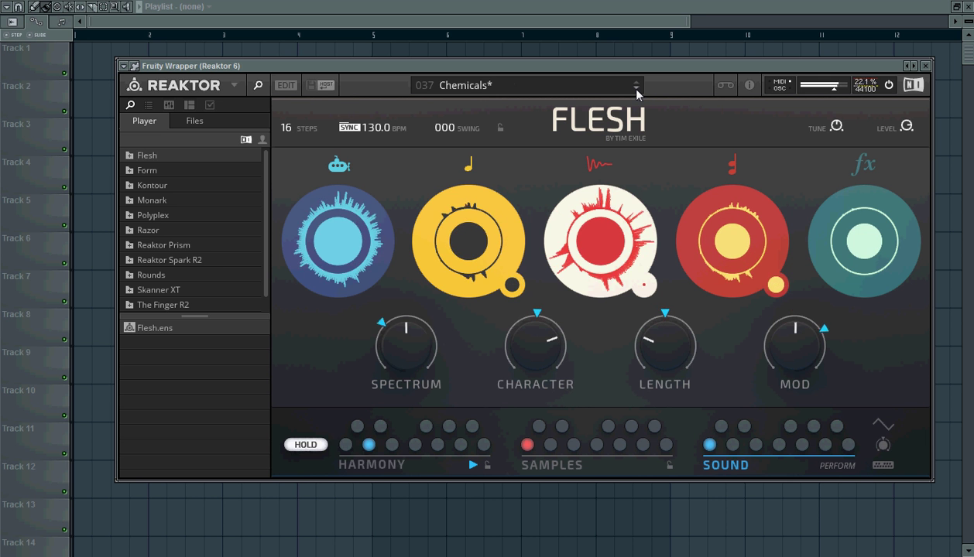
{"action": "left_click", "coordinate": [637, 90]}
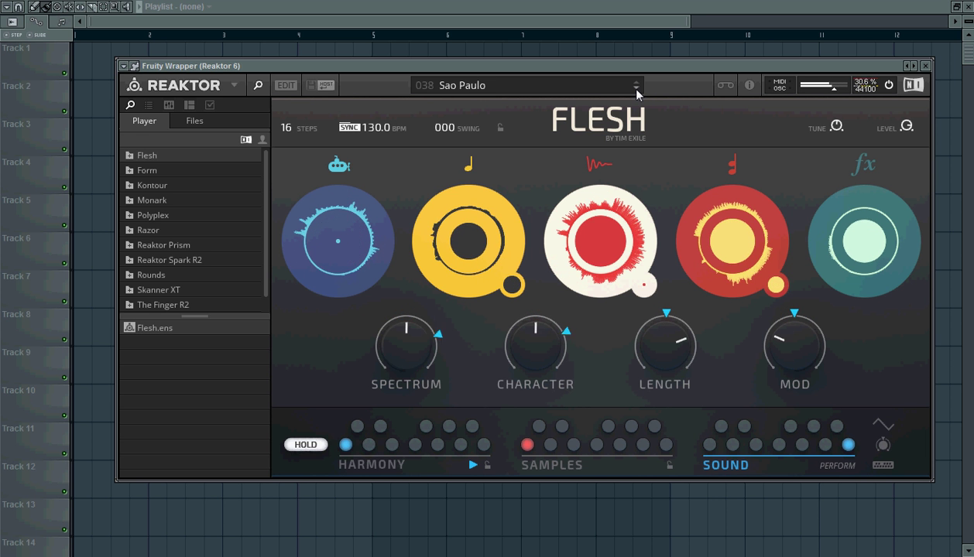
{"action": "left_click", "coordinate": [637, 90]}
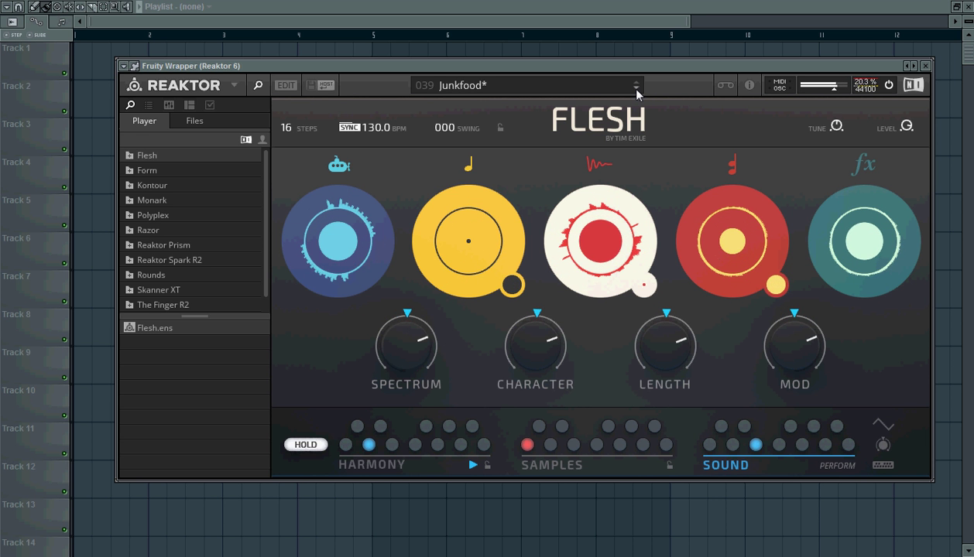
{"action": "left_click", "coordinate": [637, 90]}
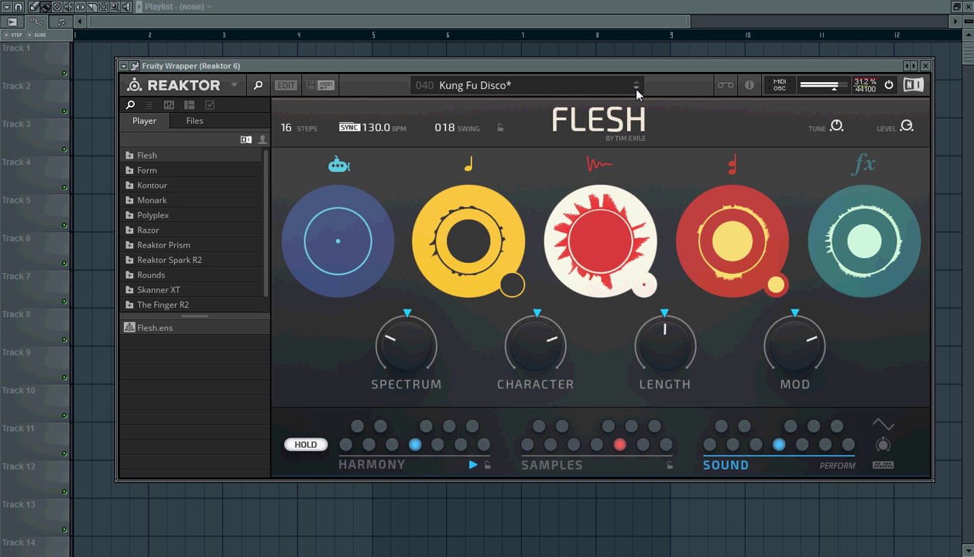
{"action": "left_click", "coordinate": [637, 90]}
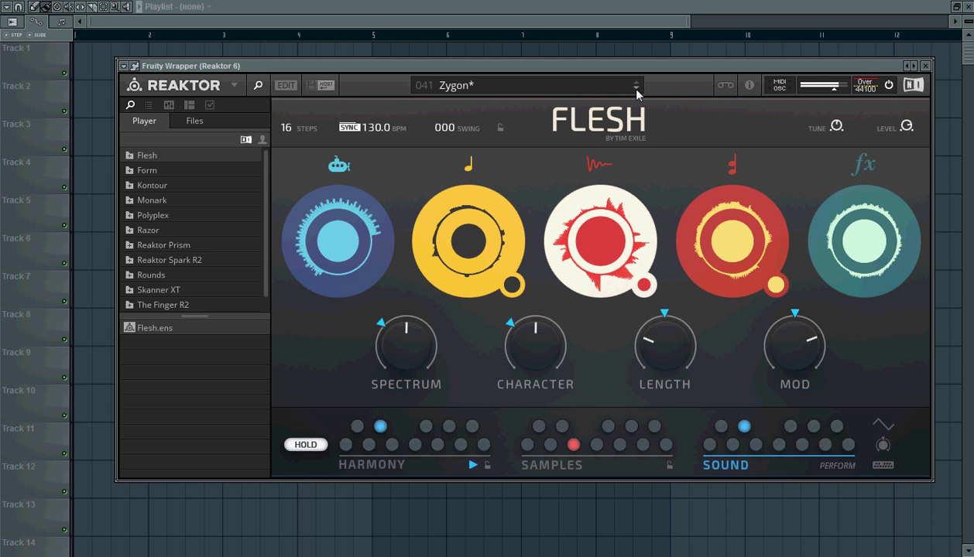
Go back to snapshot 040 Kung Fu Disco and audition the Multitrack snapshots onward to 046 INIT - Flesh.
{"action": "left_click", "coordinate": [636, 83]}
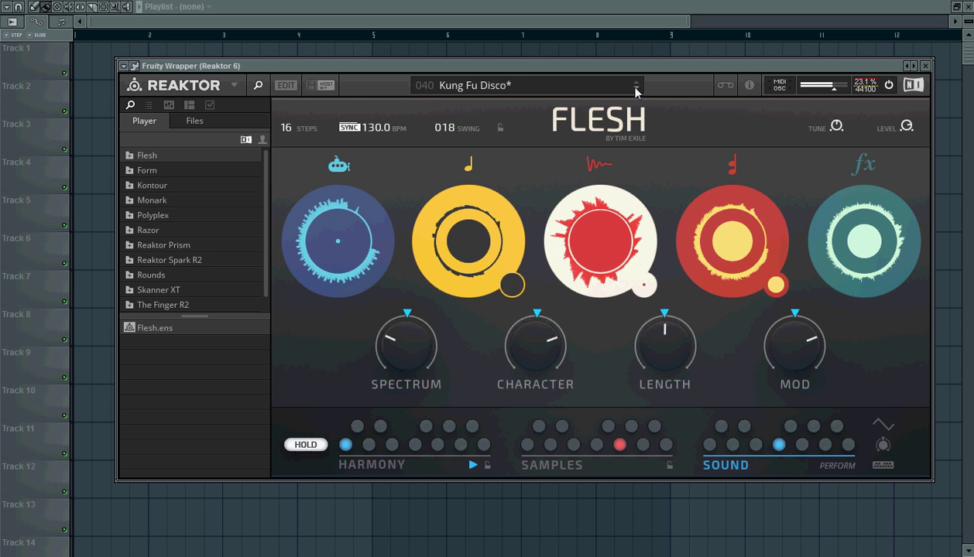
{"action": "left_click", "coordinate": [636, 88]}
{"action": "left_click", "coordinate": [635, 88]}
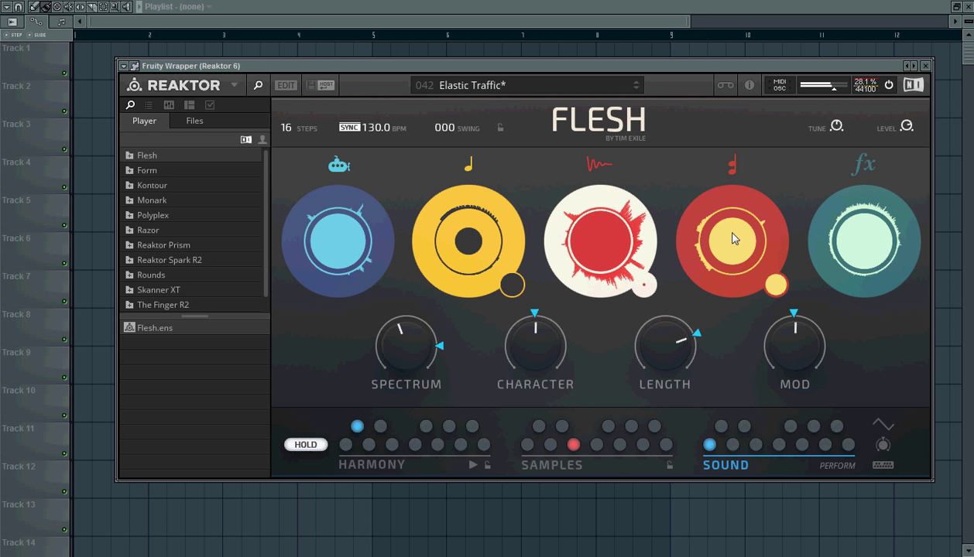
{"action": "left_click", "coordinate": [635, 89]}
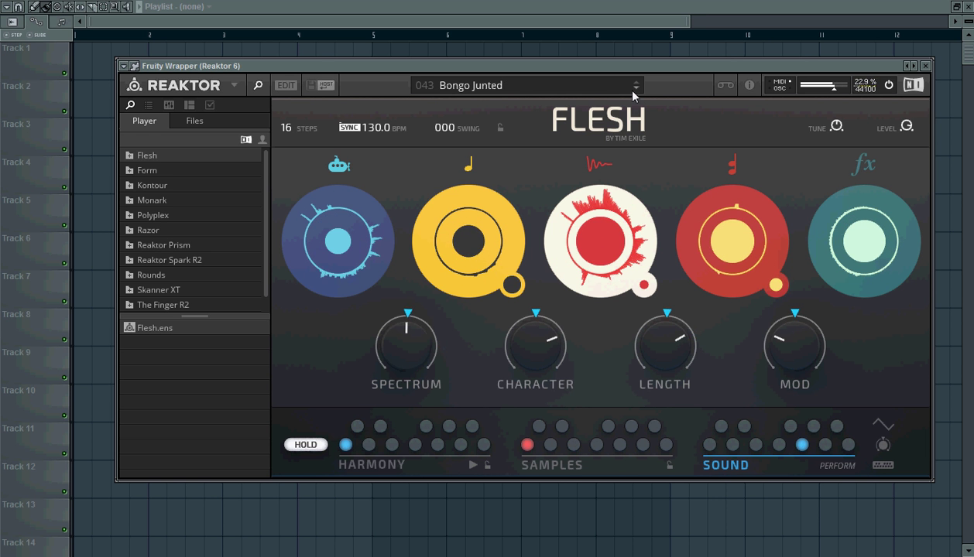
{"action": "left_click", "coordinate": [635, 89]}
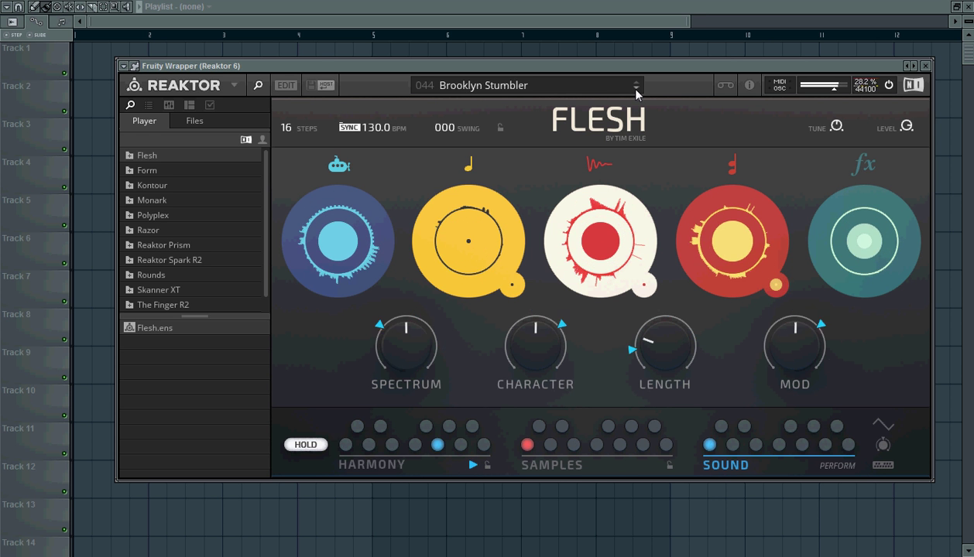
{"action": "left_click", "coordinate": [636, 89]}
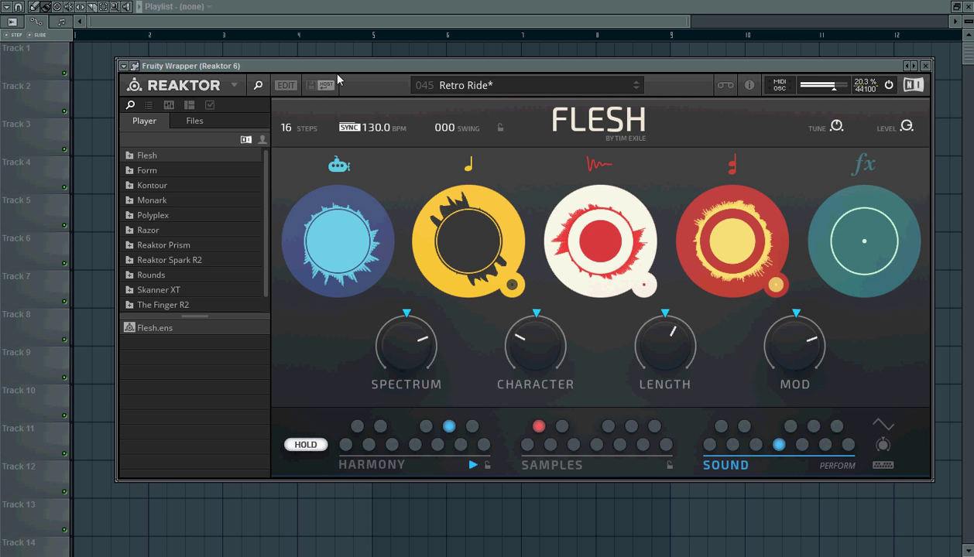
{"action": "left_click", "coordinate": [636, 89]}
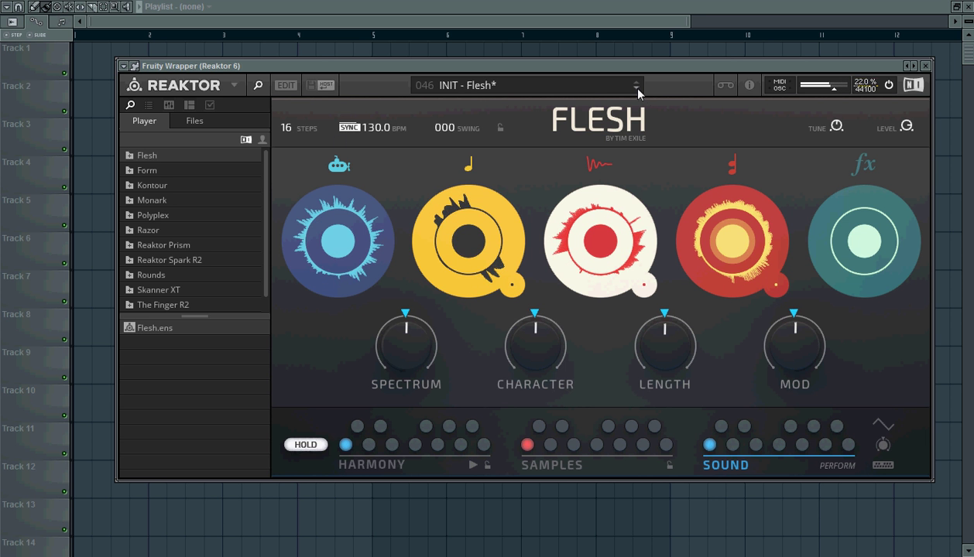
Load 001 Gallipoli from the Sequenced bank and audition its snapshots in order to 010 Fleshed.
{"action": "left_click", "coordinate": [563, 87]}
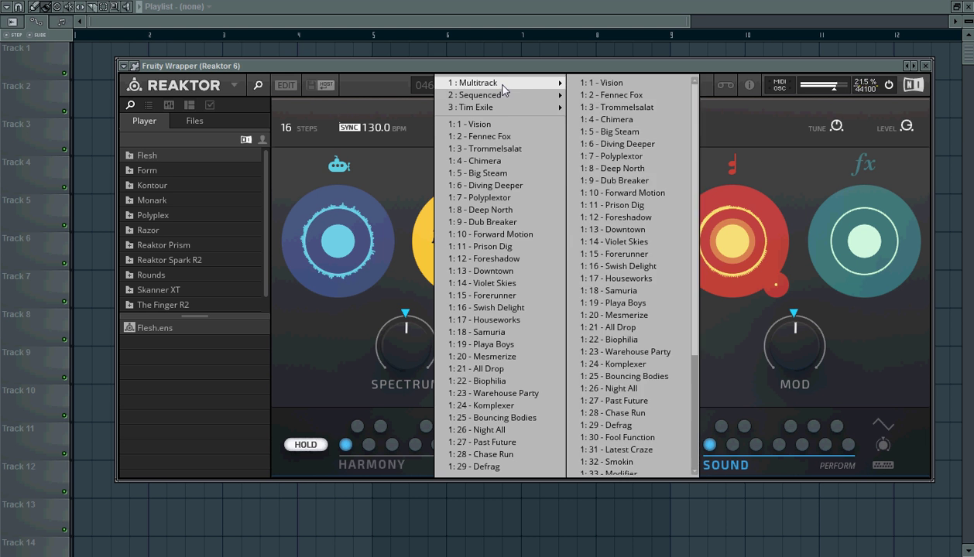
{"action": "mouse_move", "coordinate": [504, 94]}
{"action": "left_click", "coordinate": [590, 96]}
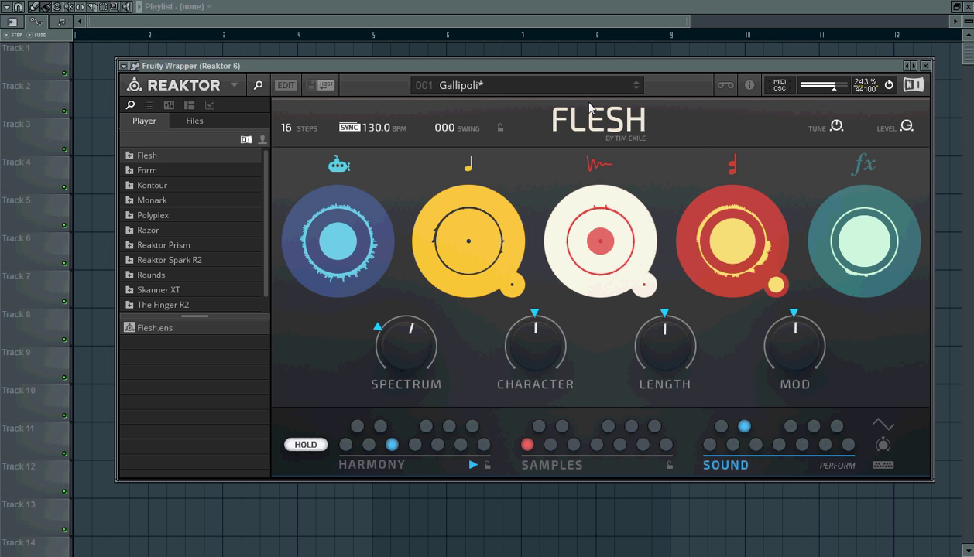
{"action": "left_click", "coordinate": [635, 89]}
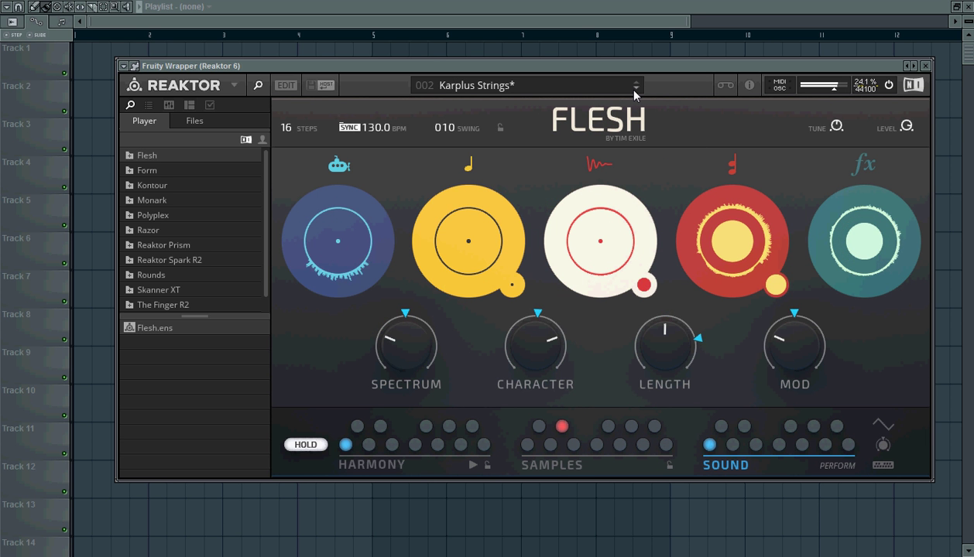
{"action": "left_click", "coordinate": [636, 90]}
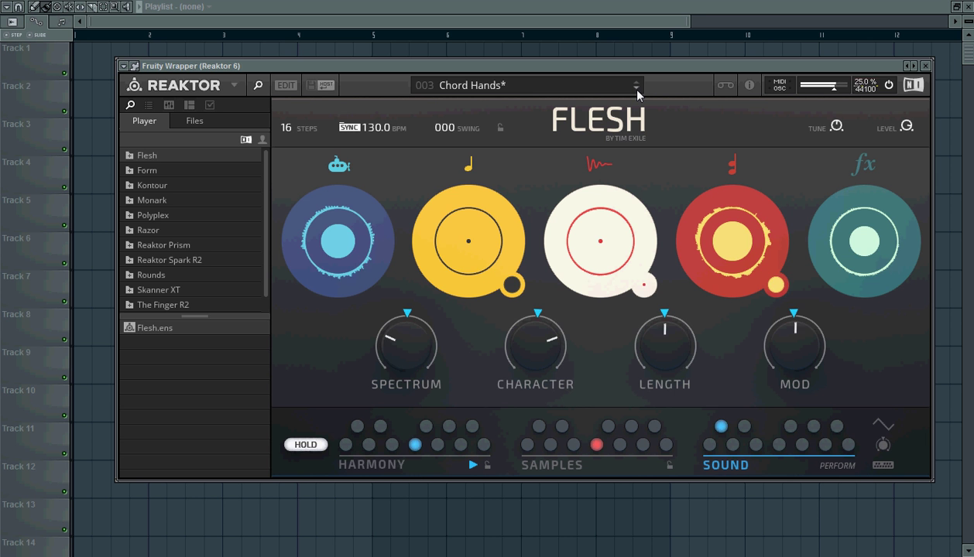
{"action": "left_click", "coordinate": [636, 89]}
{"action": "left_click", "coordinate": [637, 90]}
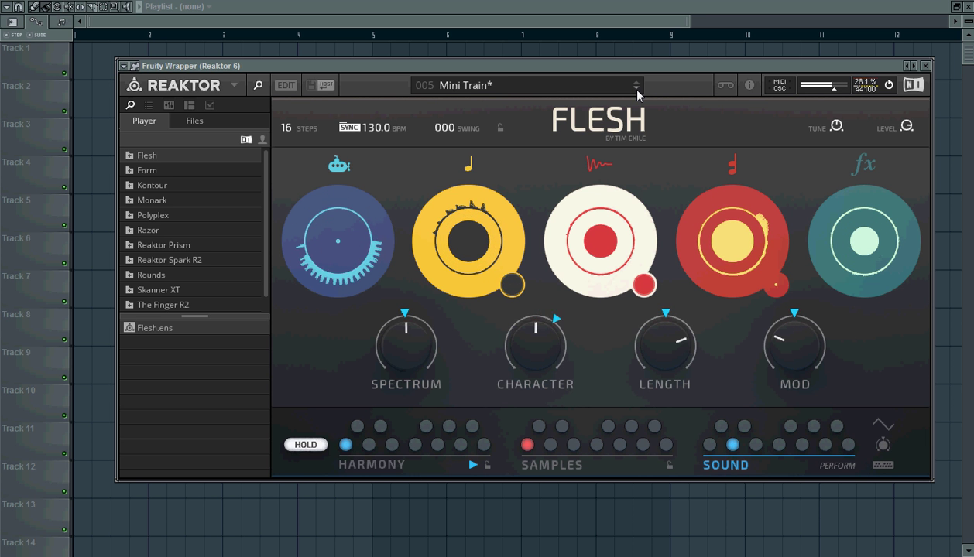
{"action": "left_click", "coordinate": [637, 89]}
{"action": "left_click", "coordinate": [637, 90]}
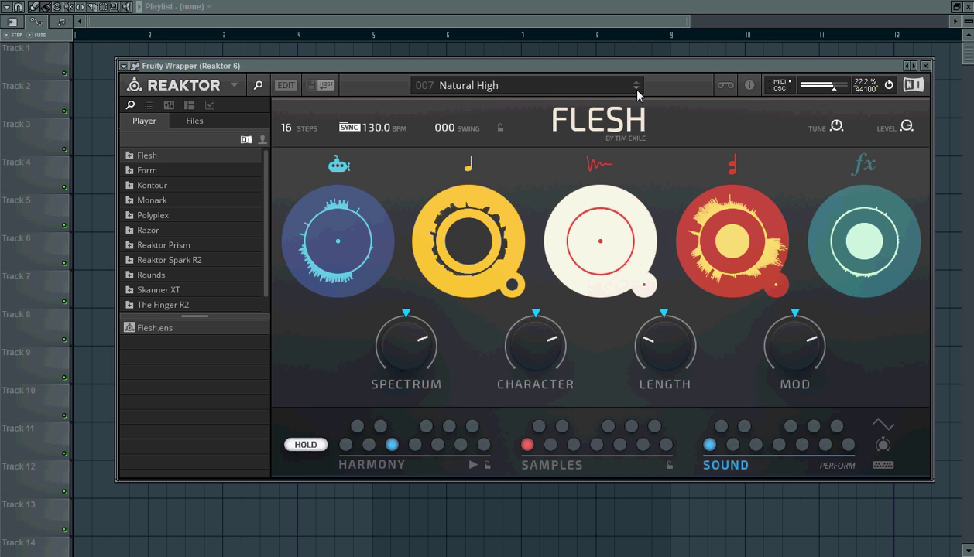
{"action": "left_click", "coordinate": [637, 90]}
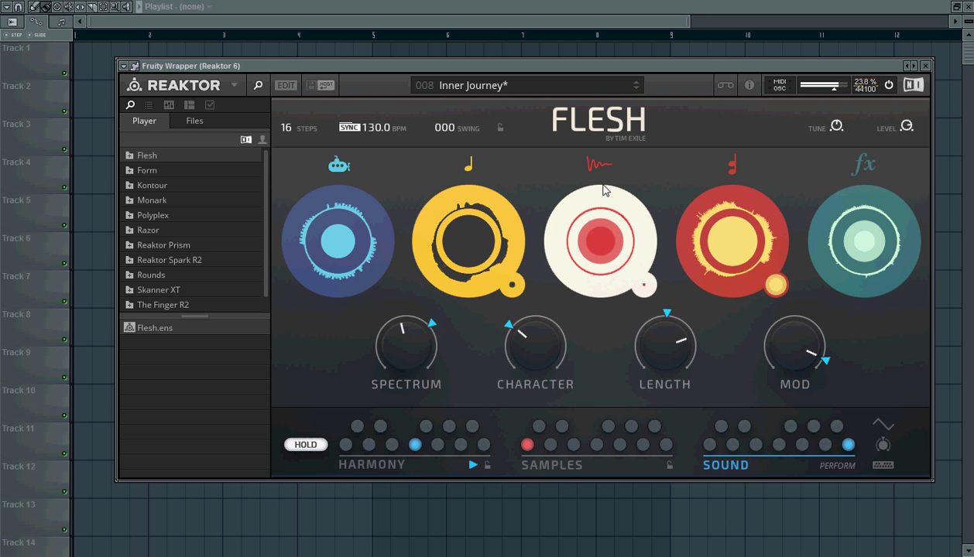
{"action": "left_click", "coordinate": [635, 90]}
{"action": "left_click", "coordinate": [635, 90]}
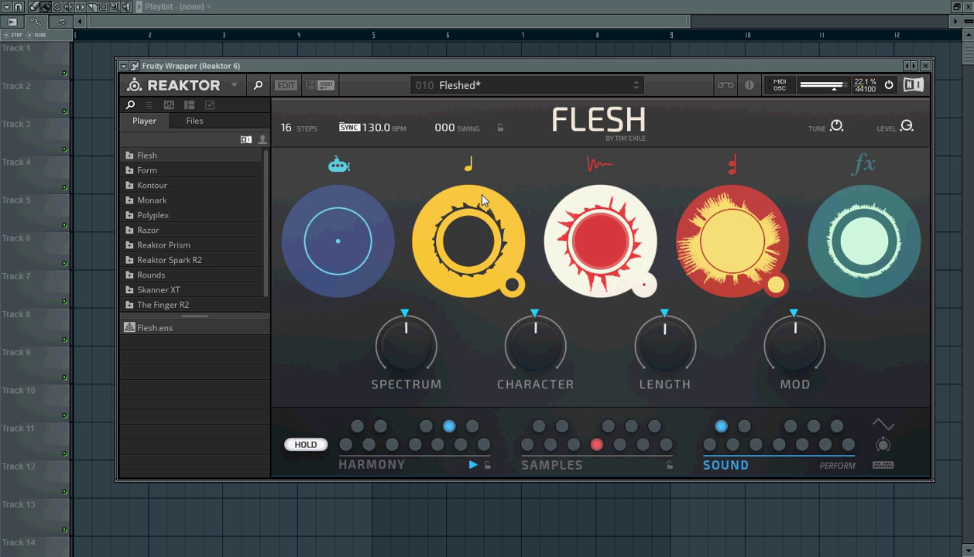
Raise the sub engine's level to maximum on Fleshed, and audition the Sequenced snapshots from 011 Transportation to 015 Polycloxx.
{"action": "left_click", "coordinate": [338, 239]}
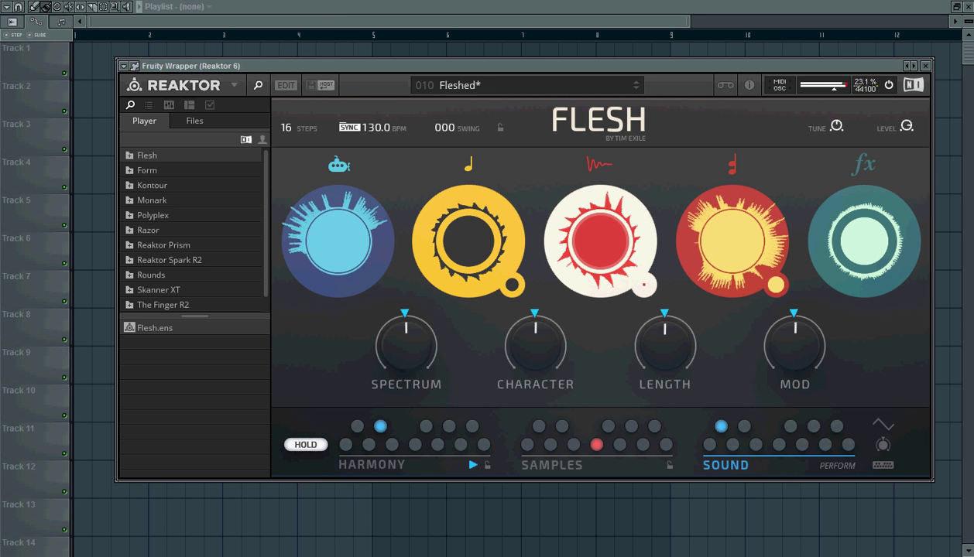
{"action": "left_click", "coordinate": [635, 91]}
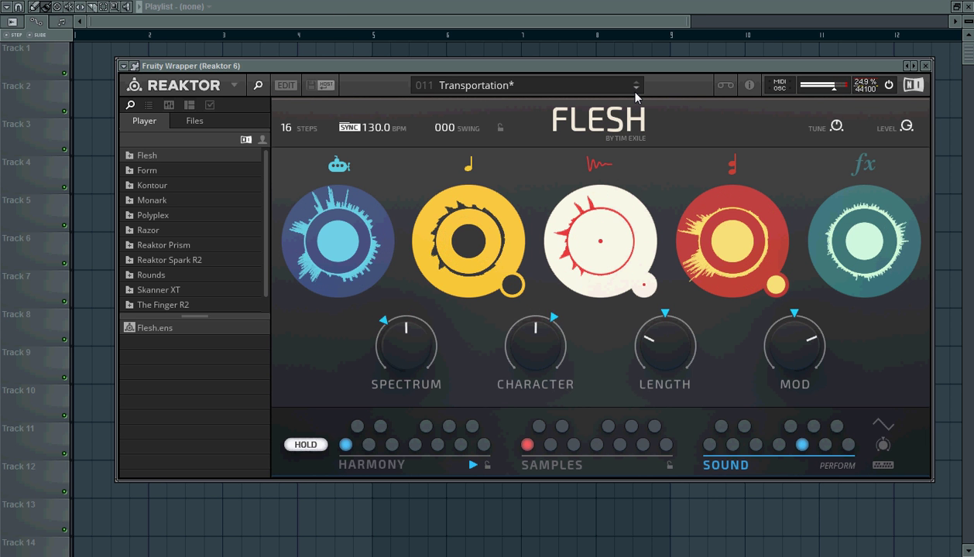
{"action": "left_click", "coordinate": [635, 91]}
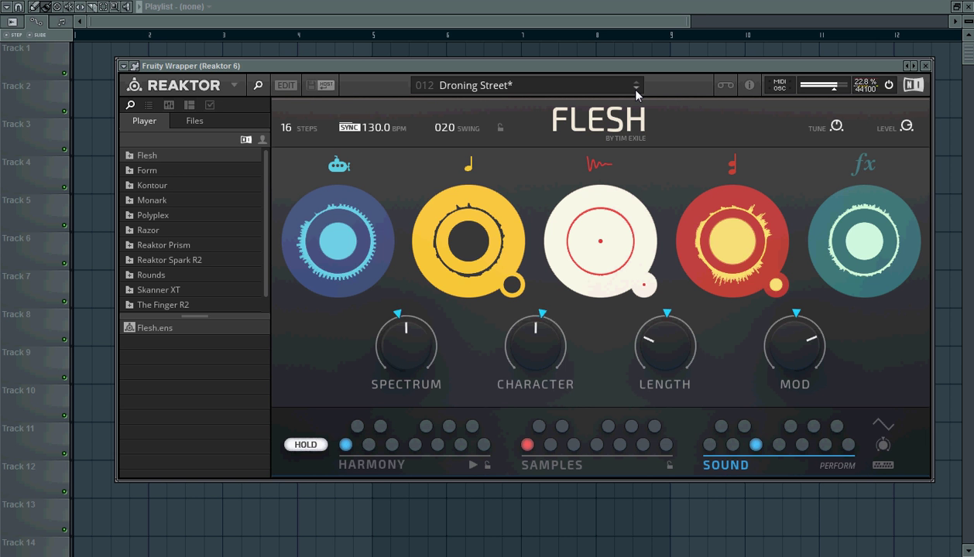
{"action": "left_click", "coordinate": [635, 90]}
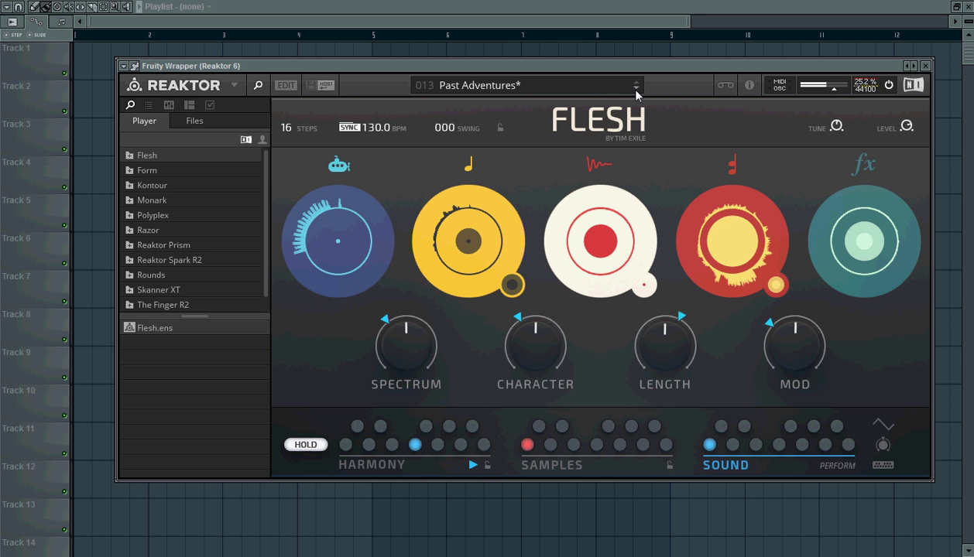
{"action": "left_click", "coordinate": [636, 90]}
{"action": "left_click", "coordinate": [636, 91]}
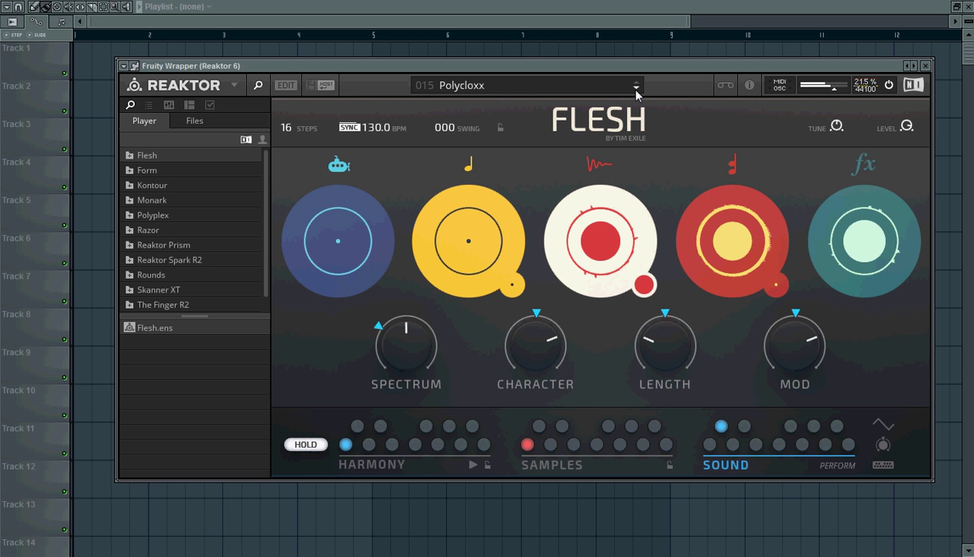
Load 001 Roundway from the Tim Exile bank and audition its snapshots in order to 007 Fleshy Chords A.
{"action": "left_click", "coordinate": [457, 86]}
{"action": "mouse_move", "coordinate": [509, 126]}
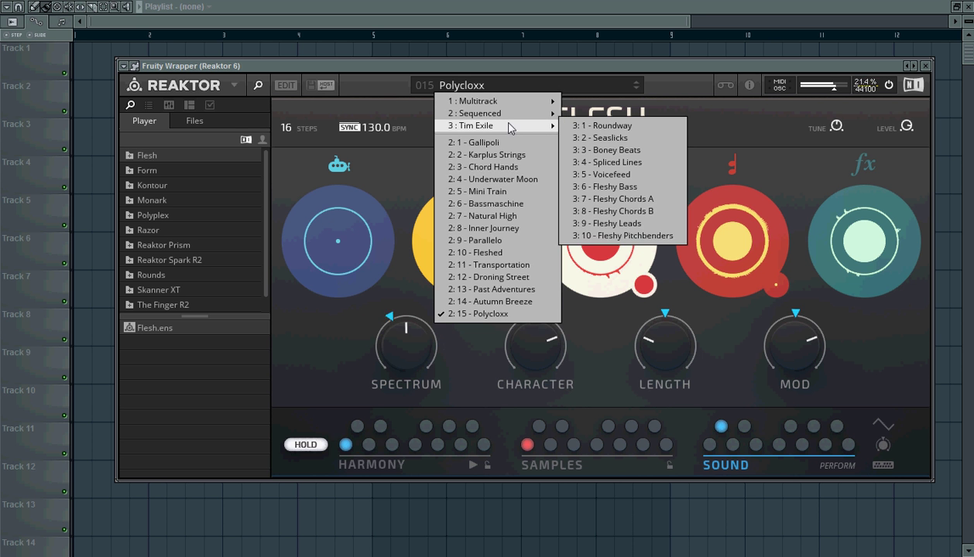
{"action": "left_click", "coordinate": [588, 125]}
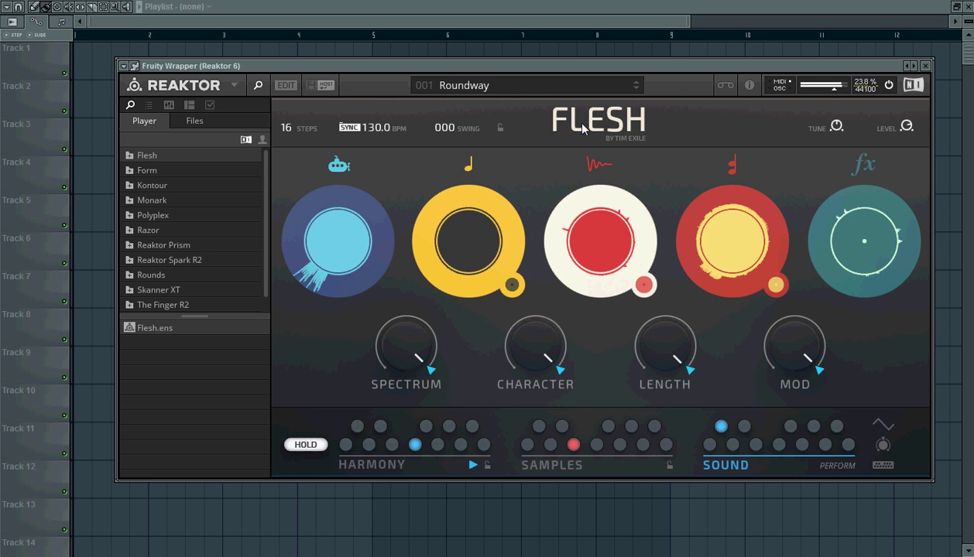
{"action": "left_click", "coordinate": [635, 89]}
{"action": "left_click", "coordinate": [635, 89]}
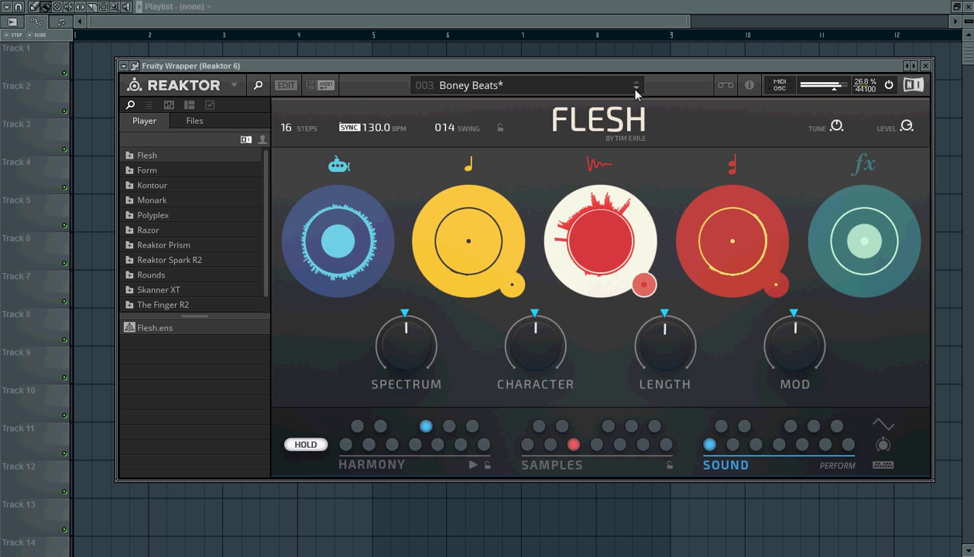
{"action": "left_click", "coordinate": [636, 88]}
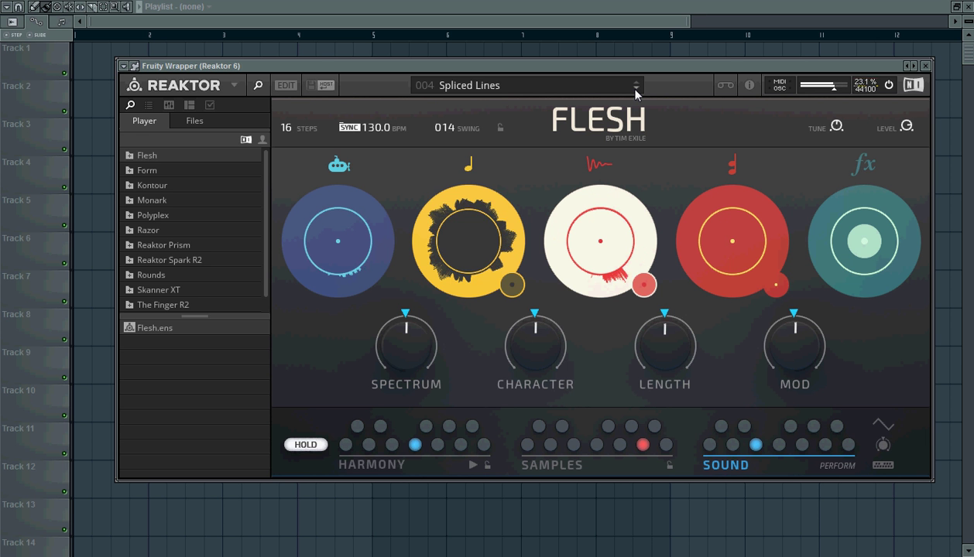
{"action": "left_click", "coordinate": [635, 88]}
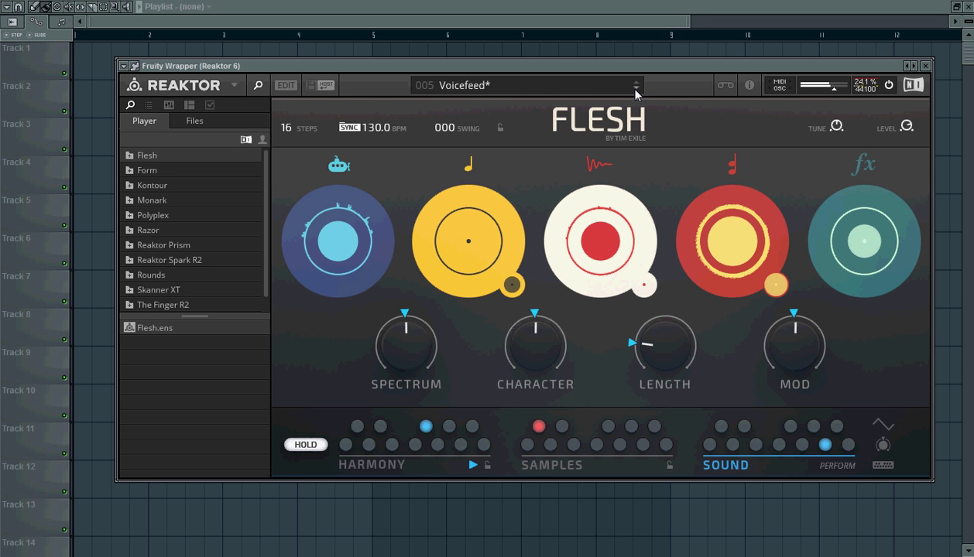
{"action": "left_click", "coordinate": [636, 89]}
{"action": "left_click", "coordinate": [636, 89]}
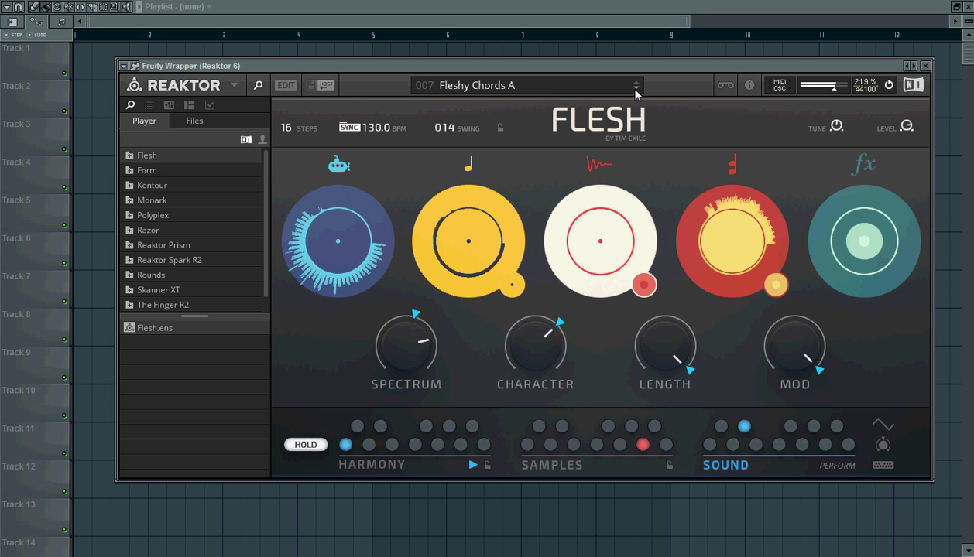
Audition the Tim Exile snapshots in order from 008 Fleshy Chords B to 010 Fleshy Pitchbenders.
{"action": "left_click", "coordinate": [635, 90]}
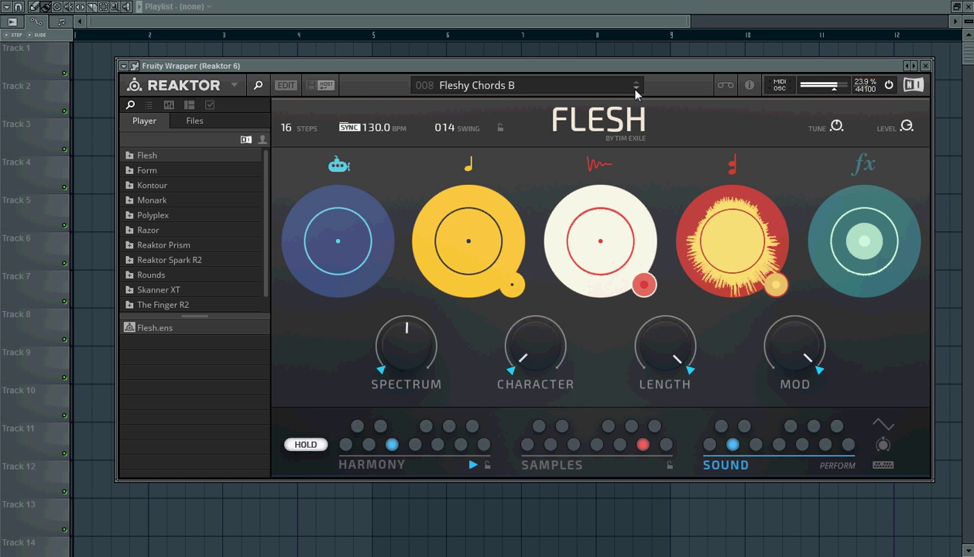
{"action": "left_click", "coordinate": [636, 89]}
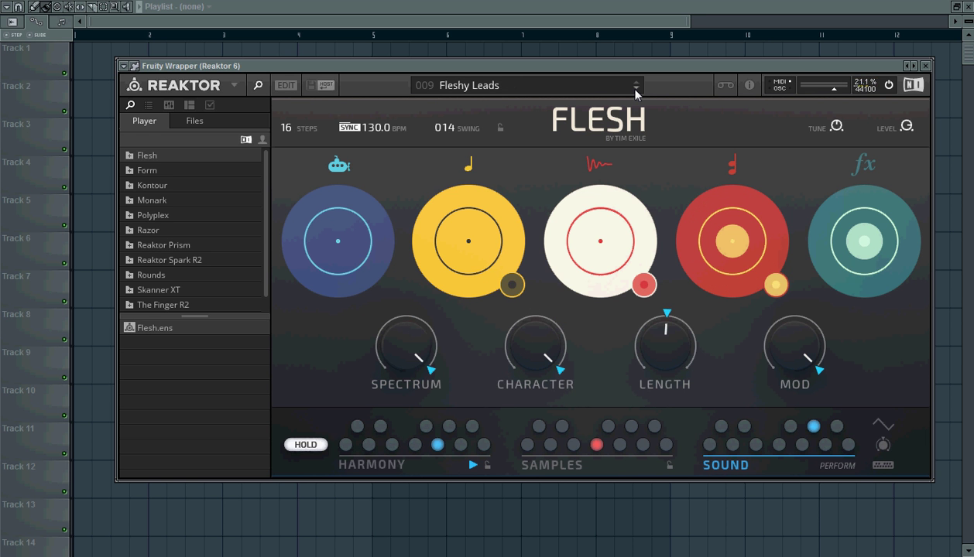
{"action": "left_click", "coordinate": [636, 89]}
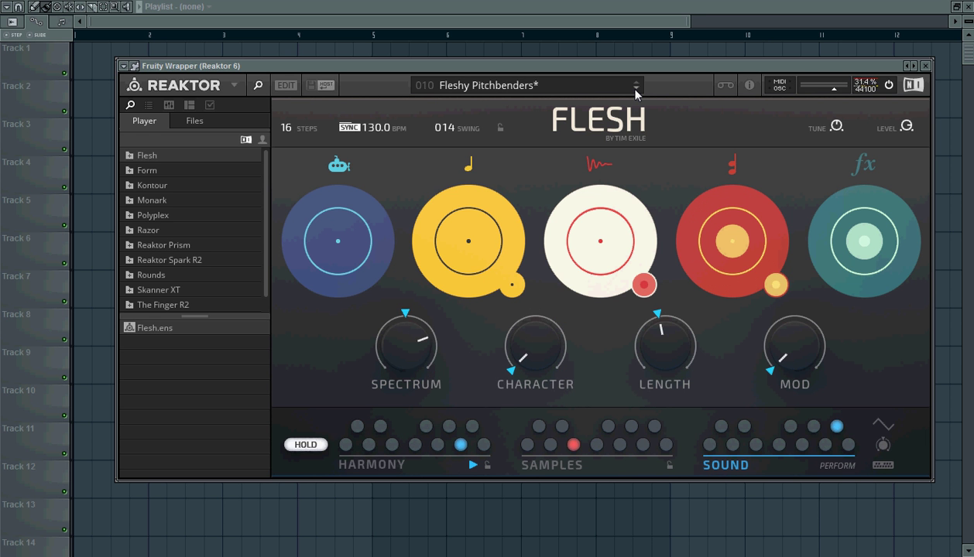
{"action": "left_click", "coordinate": [313, 445]}
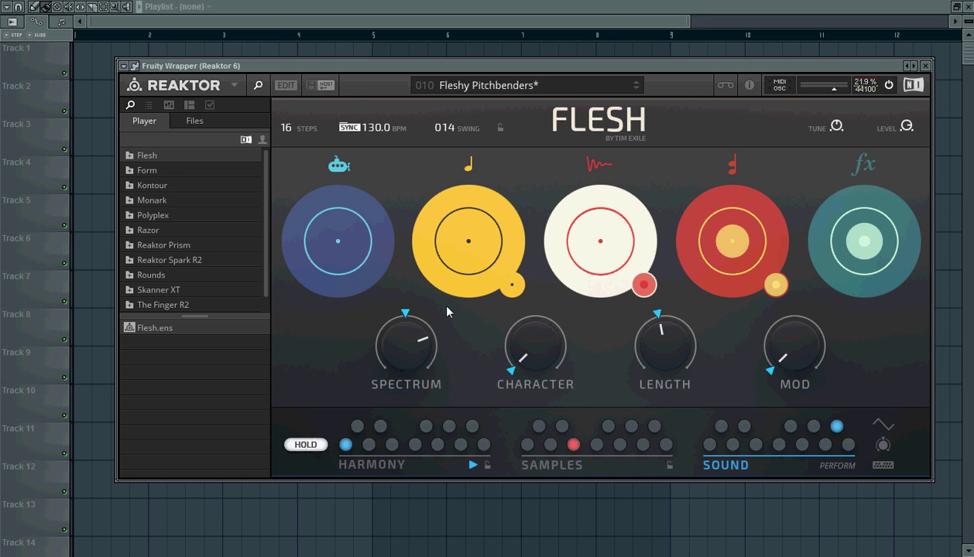
Step back to snapshot 007 Fleshy Chords A and audition forward again to 009 Fleshy Leads.
{"action": "left_click", "coordinate": [636, 83]}
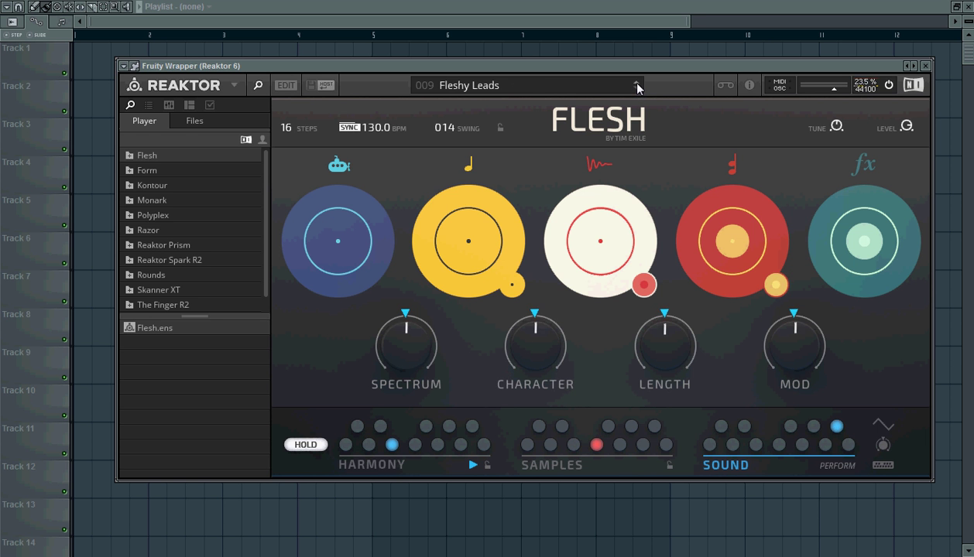
{"action": "left_click", "coordinate": [636, 83]}
{"action": "left_click", "coordinate": [638, 83]}
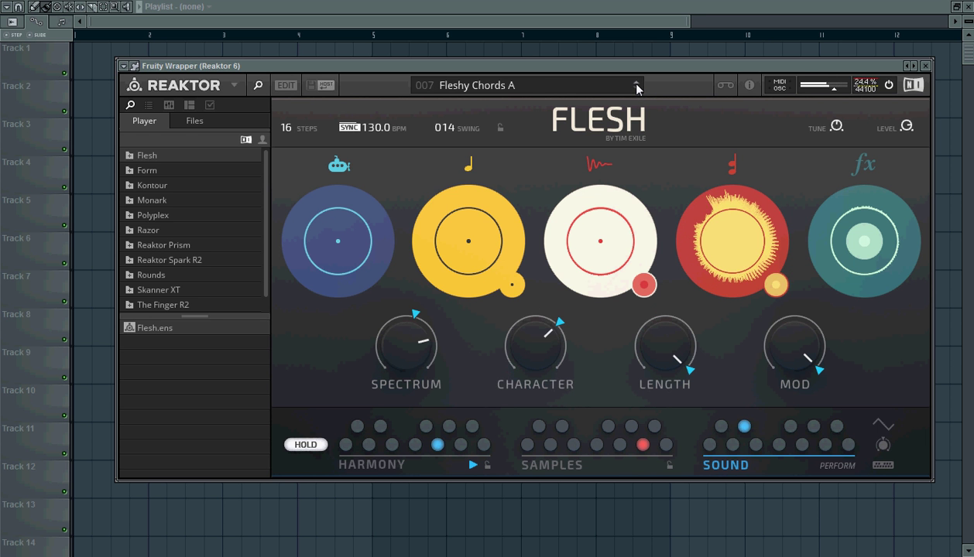
{"action": "left_click", "coordinate": [635, 90]}
{"action": "left_click", "coordinate": [636, 90]}
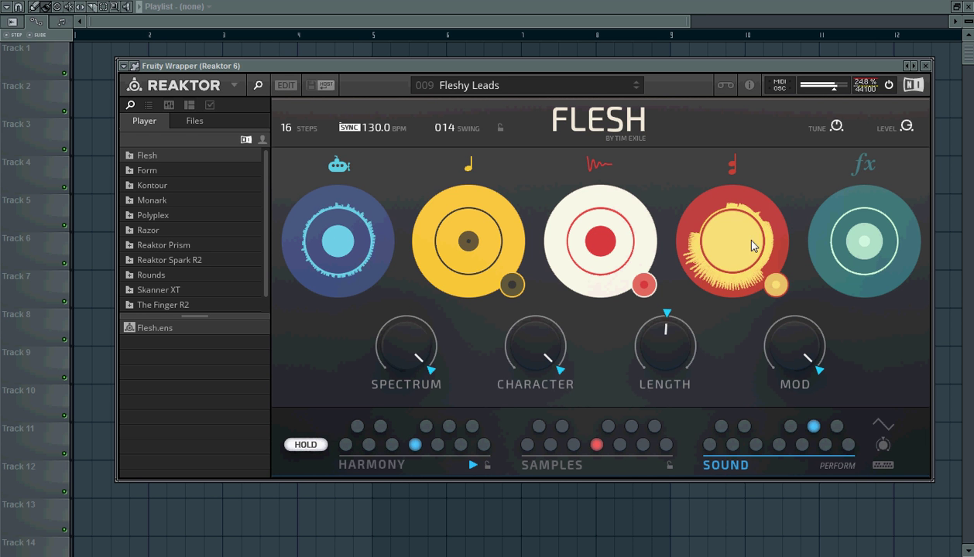
Raise the levels of the effects, sampler, mono and sub engines on Fleshy Leads.
{"action": "left_click_drag", "start_coordinate": [875, 246], "coordinate": [875, 225]}
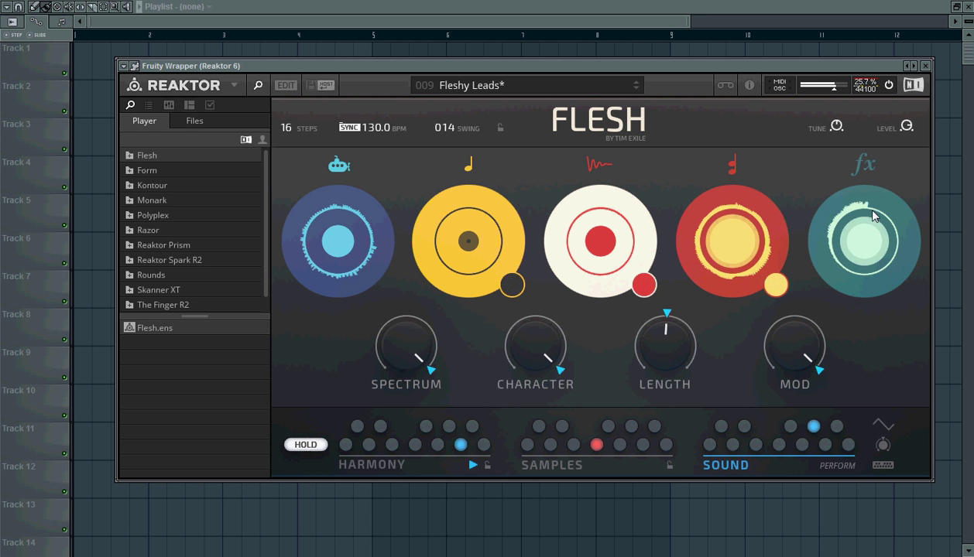
{"action": "left_click_drag", "start_coordinate": [600, 242], "coordinate": [594, 140]}
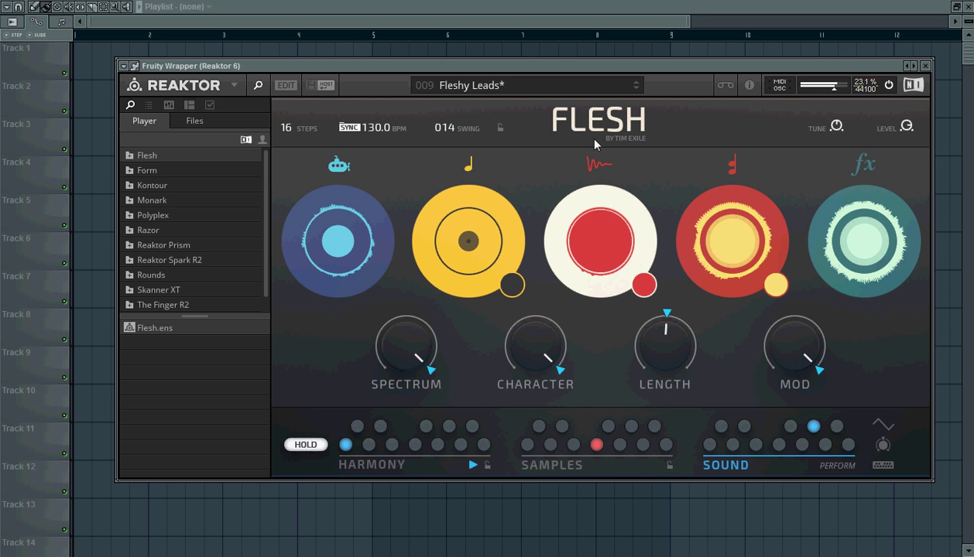
{"action": "left_click_drag", "start_coordinate": [474, 232], "coordinate": [445, 200]}
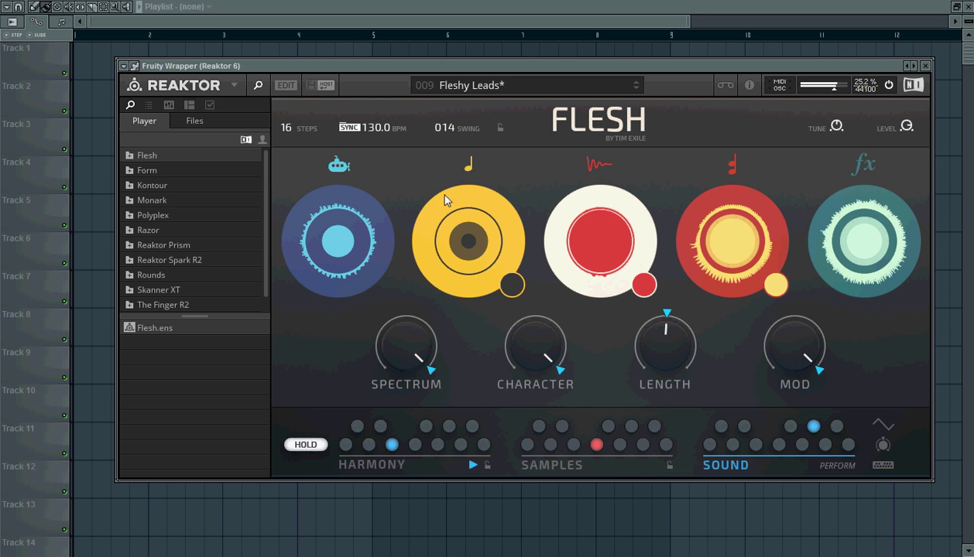
{"action": "left_click_drag", "start_coordinate": [345, 232], "coordinate": [351, 209]}
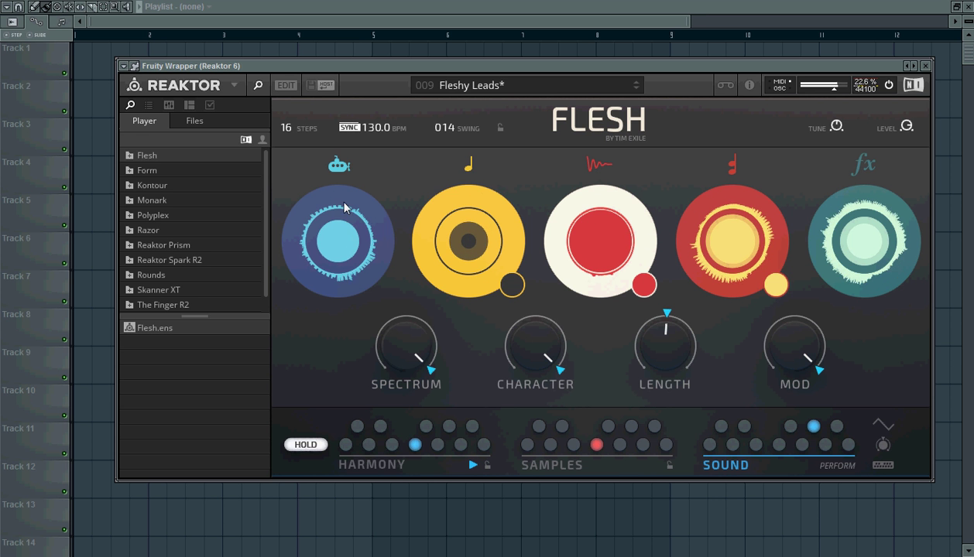
Load snapshot 10 - Fleshy Pitchbenders from the Tim Exile bank.
{"action": "left_click", "coordinate": [637, 86]}
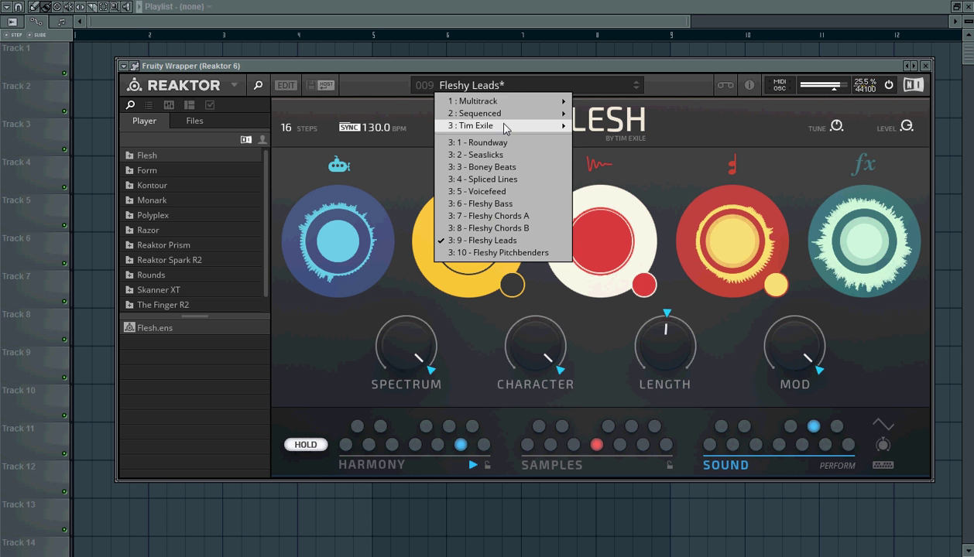
{"action": "mouse_move", "coordinate": [508, 116]}
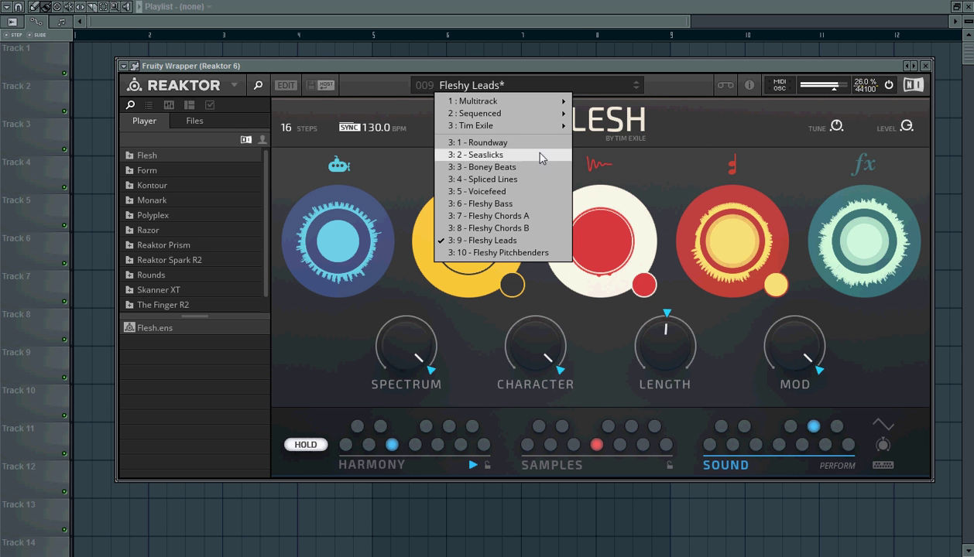
{"action": "left_click", "coordinate": [537, 253]}
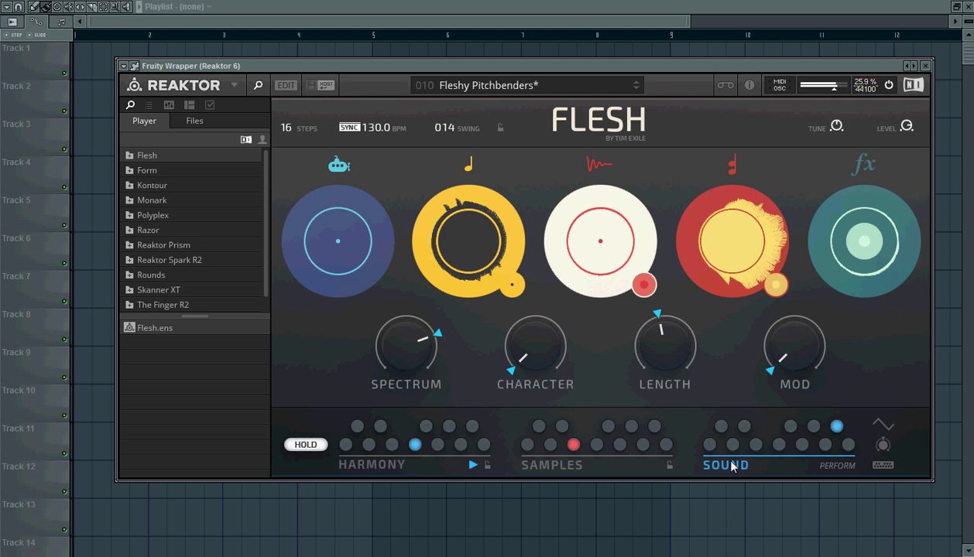
Look over the Samples and Harmony pages of Fleshy Pitchbenders and return to the Sound page.
{"action": "left_click", "coordinate": [573, 466]}
{"action": "left_click", "coordinate": [412, 466]}
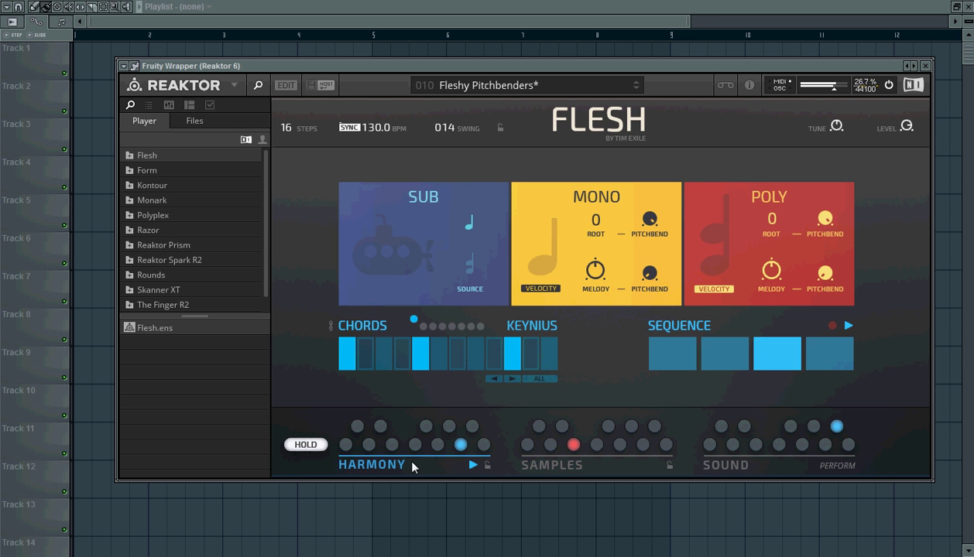
{"action": "left_click", "coordinate": [540, 470]}
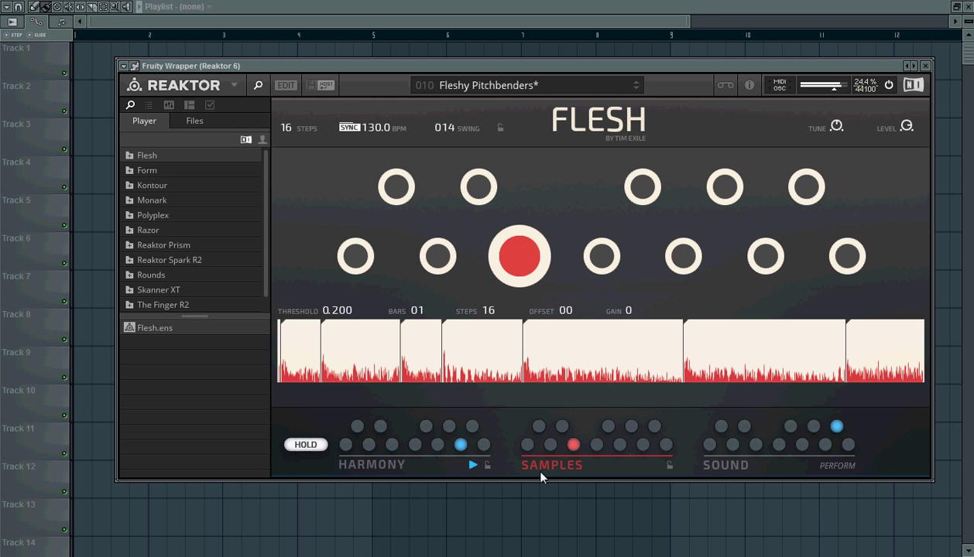
{"action": "left_click", "coordinate": [364, 469]}
{"action": "left_click", "coordinate": [609, 114]}
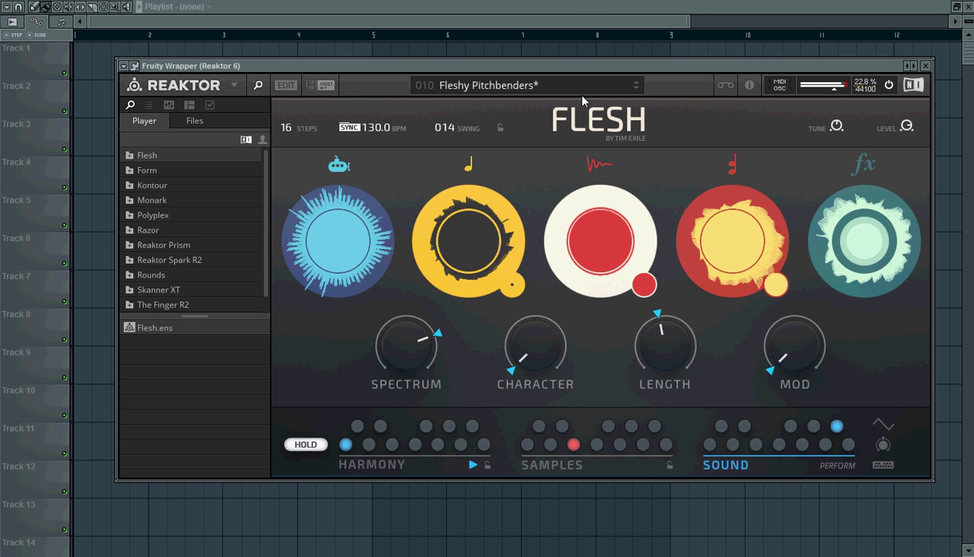
Load snapshot 002 Fennec Fox from the Multitrack bank.
{"action": "left_click", "coordinate": [549, 85]}
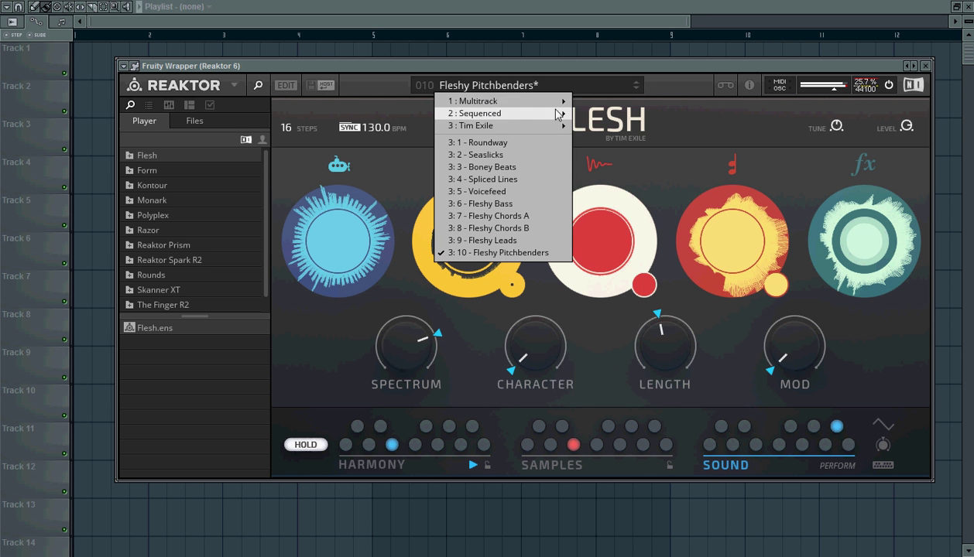
{"action": "mouse_move", "coordinate": [558, 102]}
{"action": "left_click", "coordinate": [600, 96]}
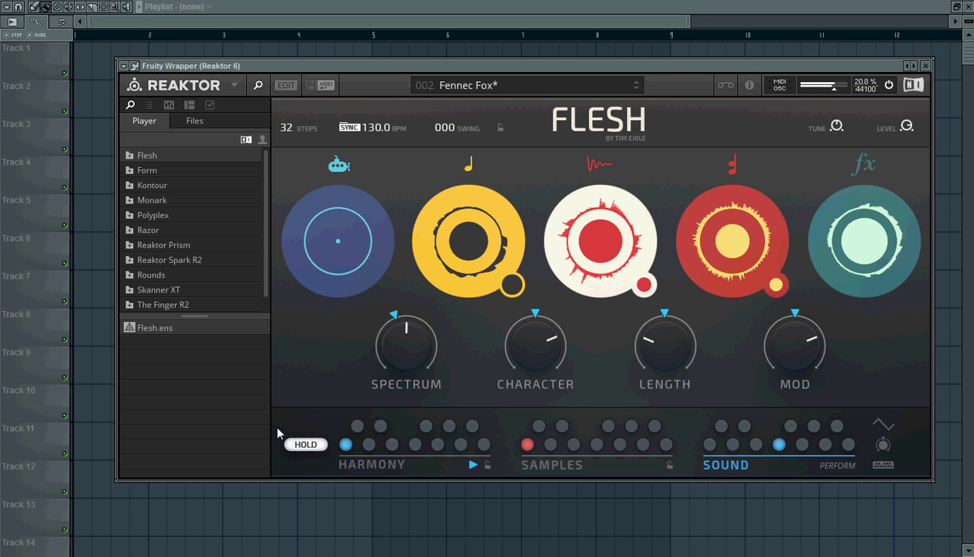
Turn off Hold and raise the sub engine's level on Fennec Fox.
{"action": "left_click", "coordinate": [304, 444]}
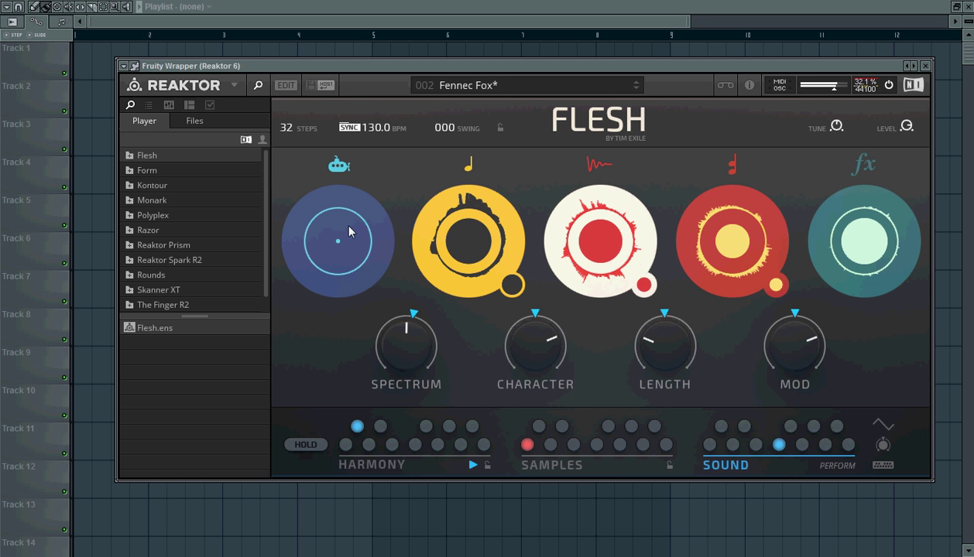
{"action": "left_click_drag", "start_coordinate": [343, 224], "coordinate": [340, 116]}
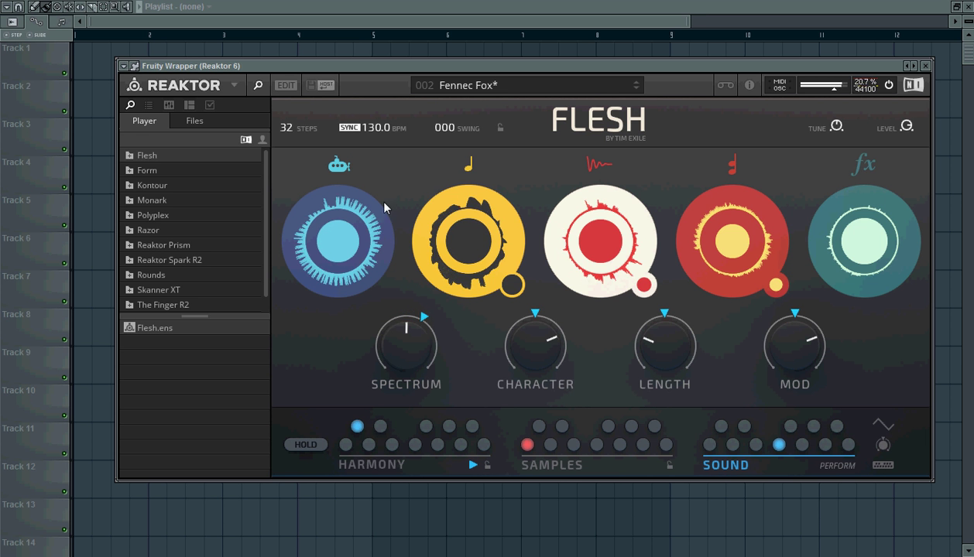
View the Flesh credits and the Reaktor 6 version information, closing each of them again.
{"action": "left_click", "coordinate": [591, 118]}
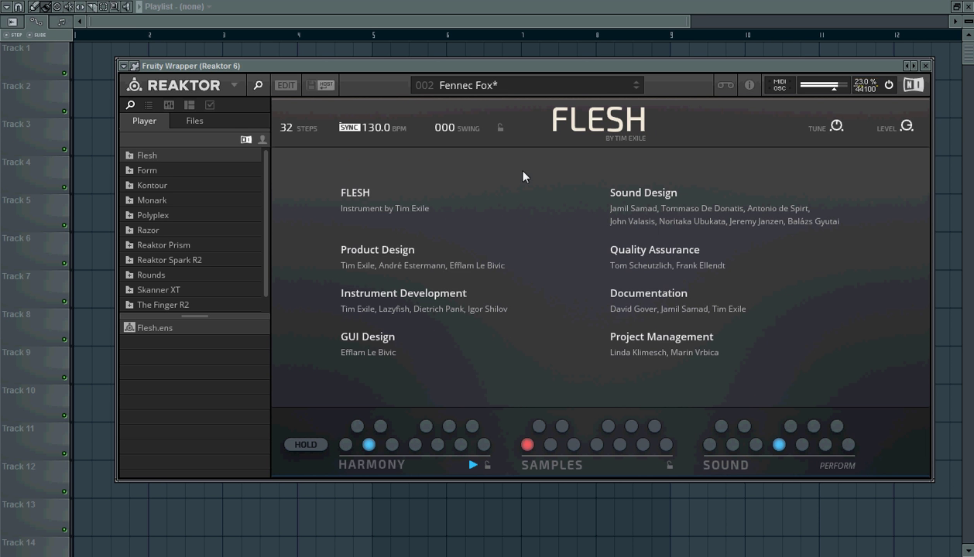
{"action": "left_click", "coordinate": [581, 124]}
{"action": "left_click", "coordinate": [913, 85]}
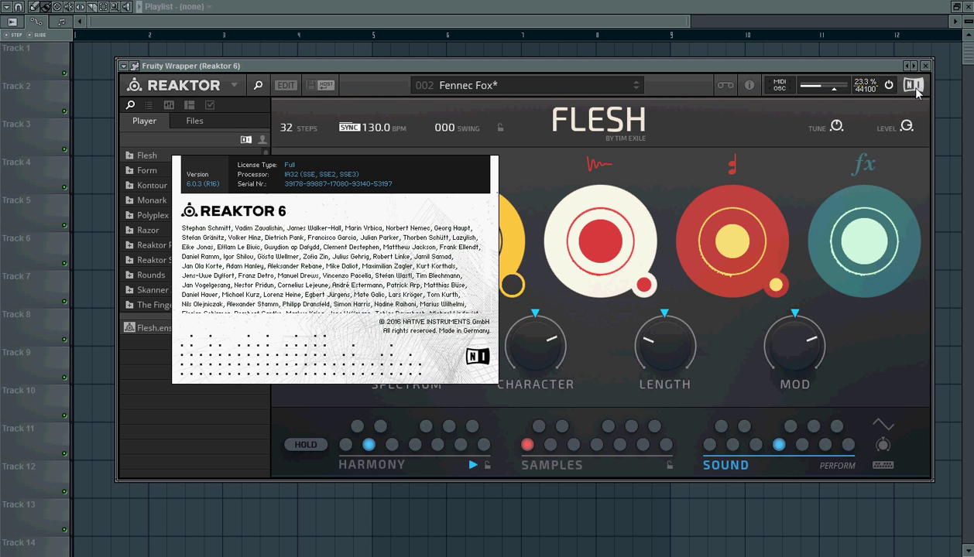
{"action": "left_click", "coordinate": [327, 176]}
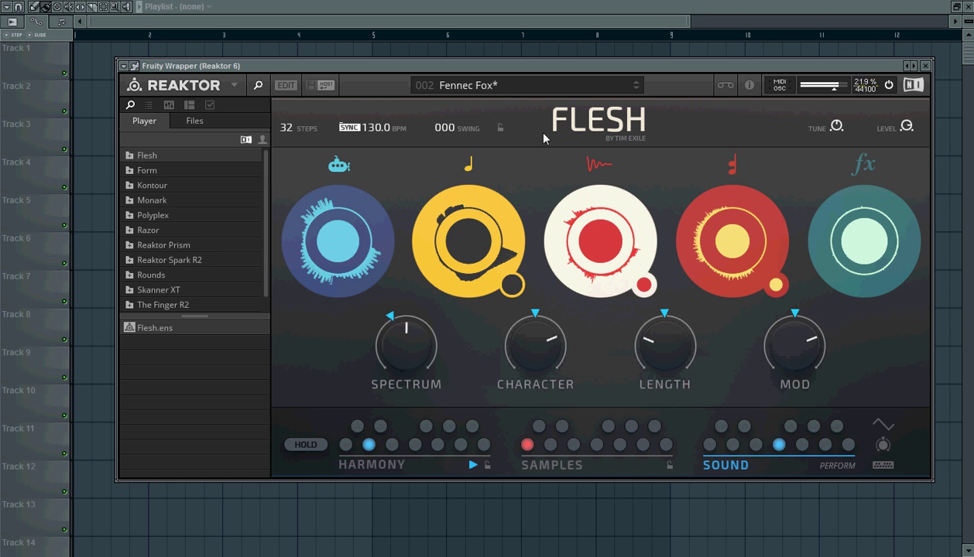